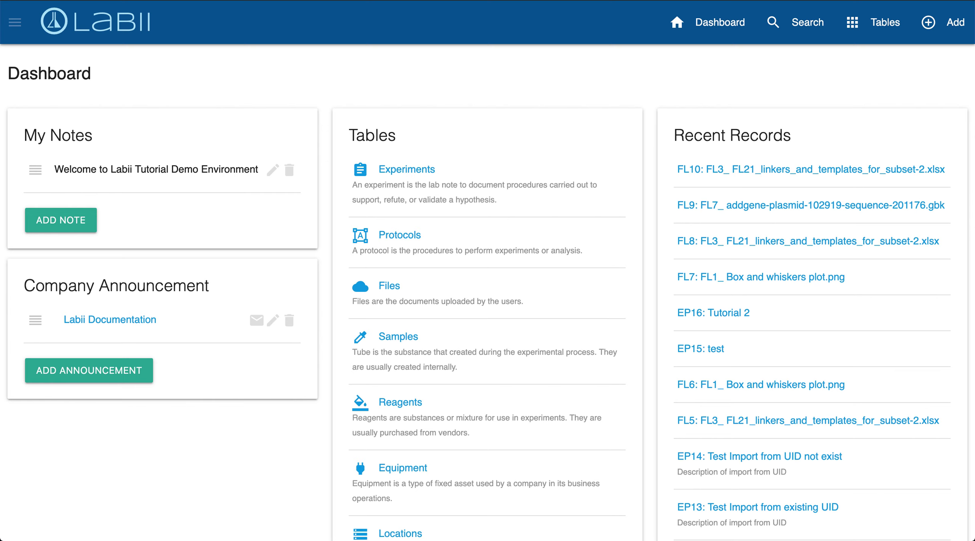
Step: Open the list of projects in the organization's permission settings
{"action": "left_click", "coordinate": [16, 29]}
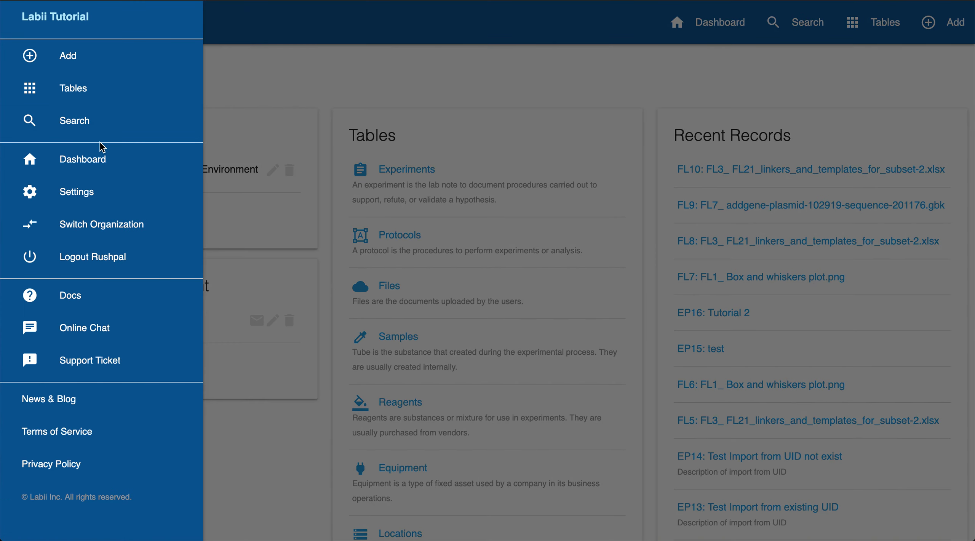
{"action": "left_click", "coordinate": [87, 188]}
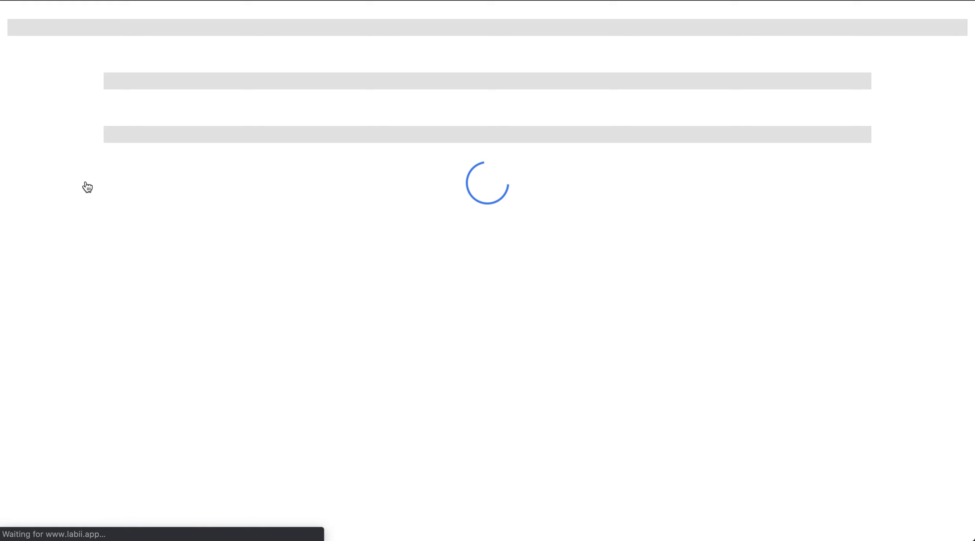
{"action": "scroll", "coordinate": [386, 343], "scroll_direction": "down", "scroll_amount": 2}
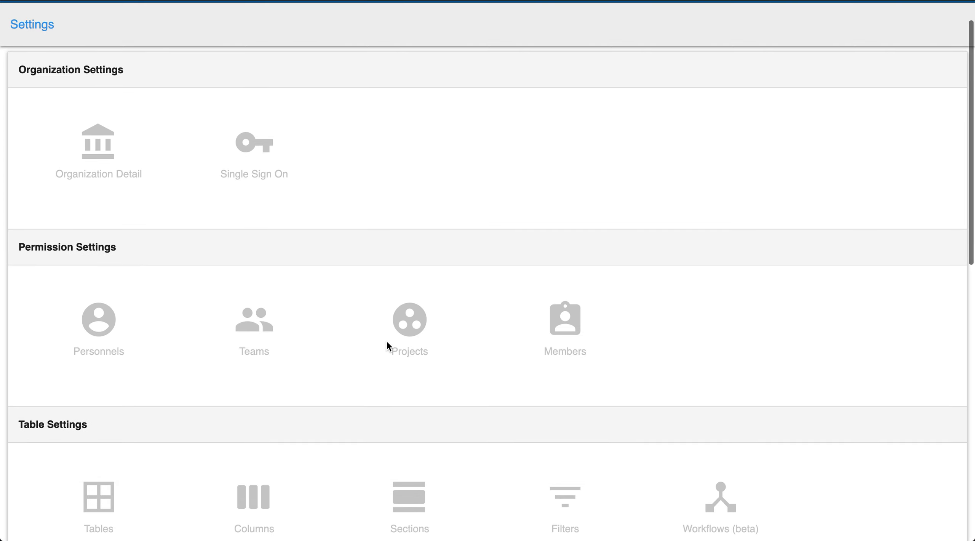
{"action": "left_click", "coordinate": [404, 324]}
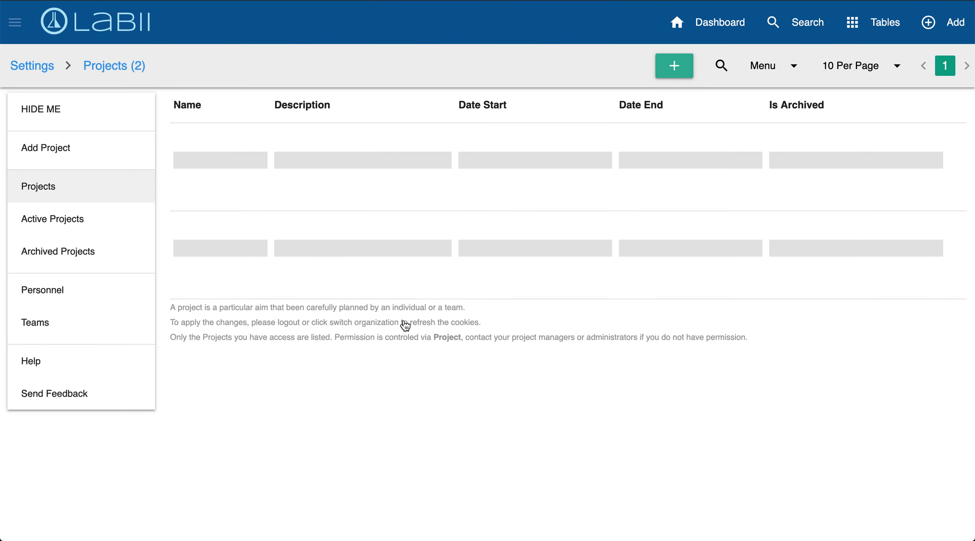
Step: Start a new project named Test DNA, review the remaining form options and leave without submitting
{"action": "left_click", "coordinate": [671, 74]}
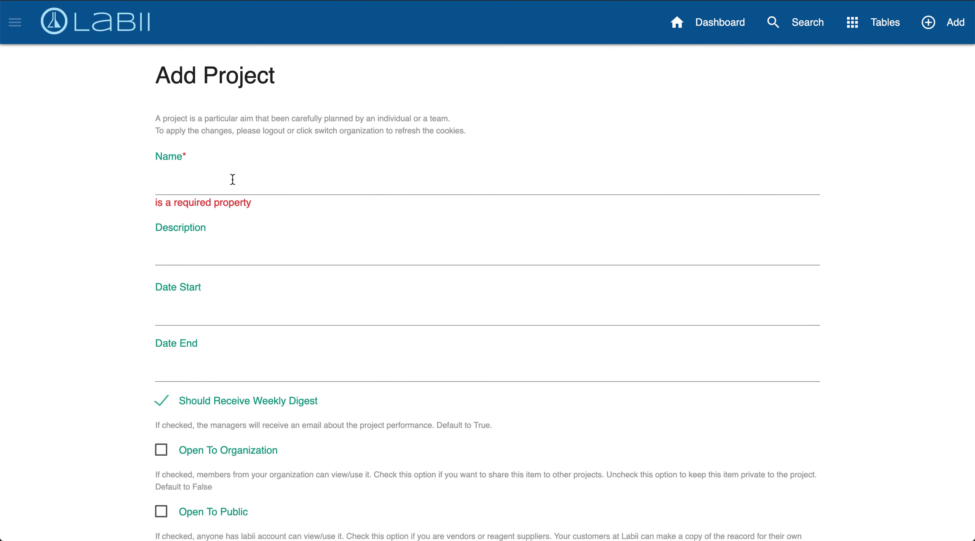
{"action": "left_click", "coordinate": [218, 182]}
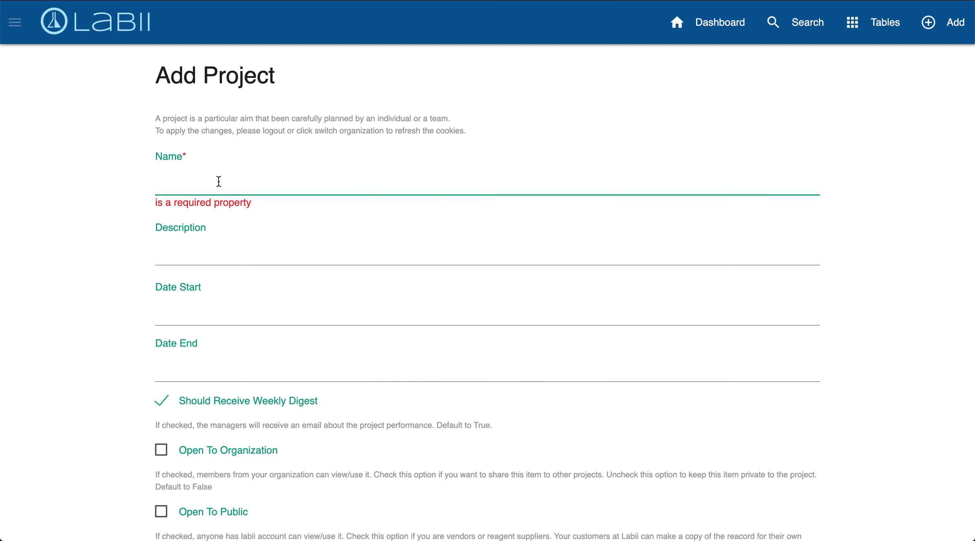
{"action": "type", "text": "Test DNA"}
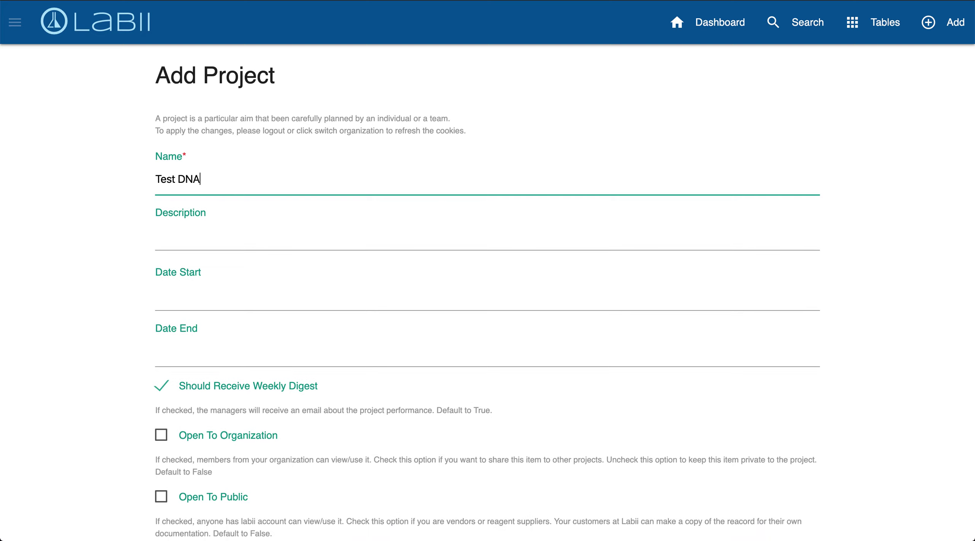
{"action": "scroll", "coordinate": [214, 235], "scroll_direction": "down", "scroll_amount": 3}
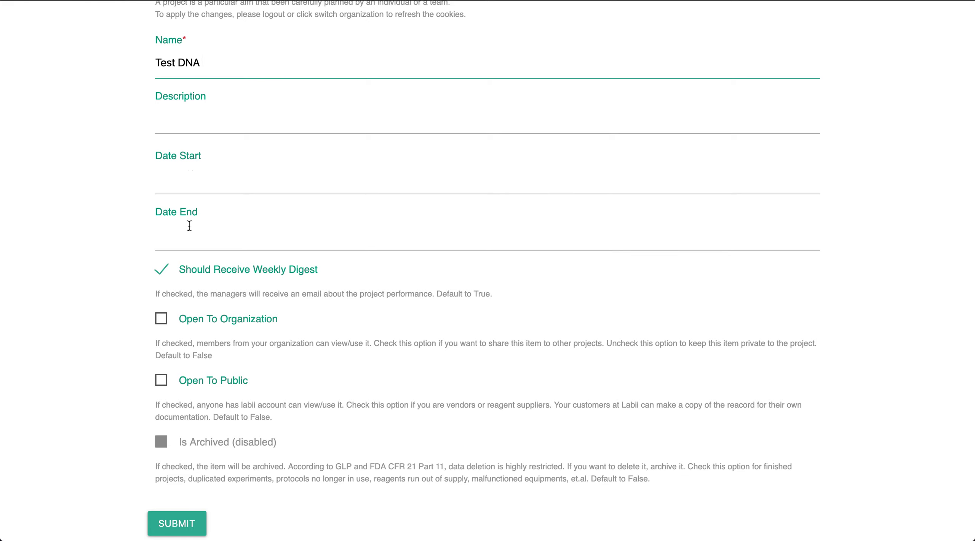
{"action": "scroll", "coordinate": [183, 382], "scroll_direction": "down", "scroll_amount": 1}
{"action": "scroll", "coordinate": [267, 267], "scroll_direction": "up", "scroll_amount": 3}
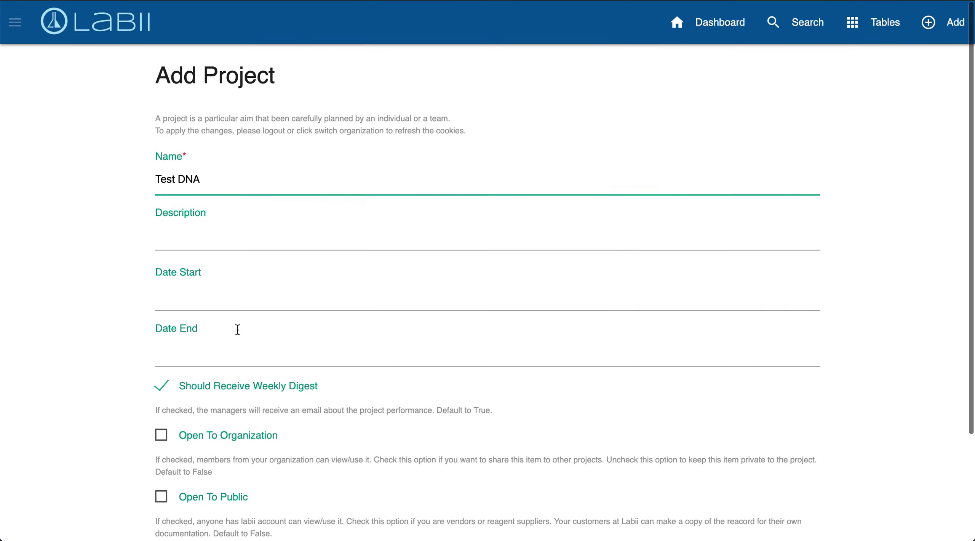
{"action": "scroll", "coordinate": [244, 248], "scroll_direction": "down", "scroll_amount": 3}
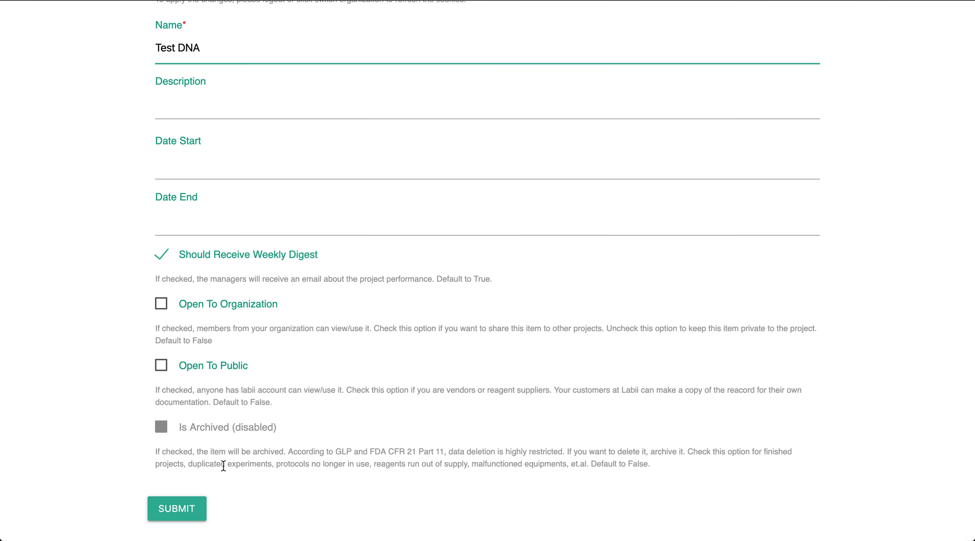
{"action": "scroll", "coordinate": [223, 465], "scroll_direction": "up", "scroll_amount": 1}
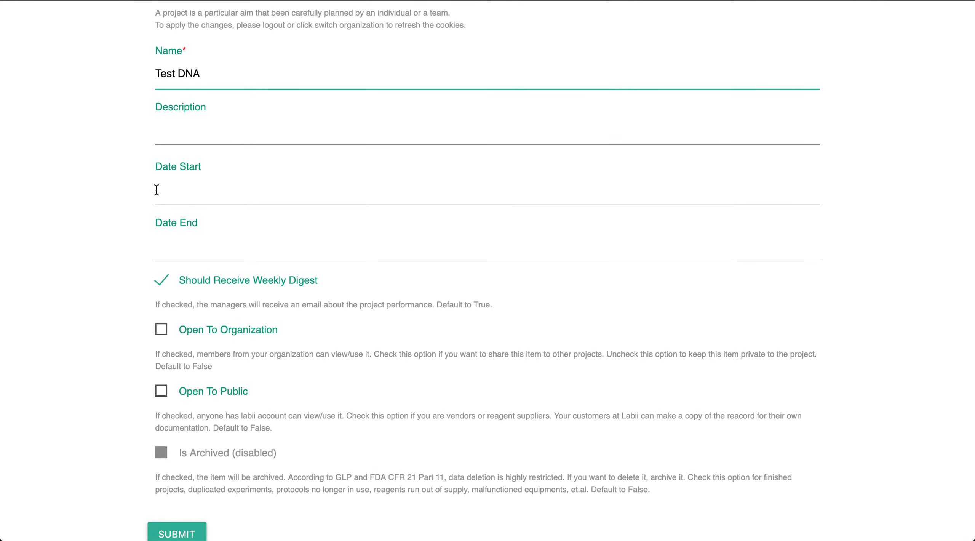
{"action": "left_click", "coordinate": [19, 1]}
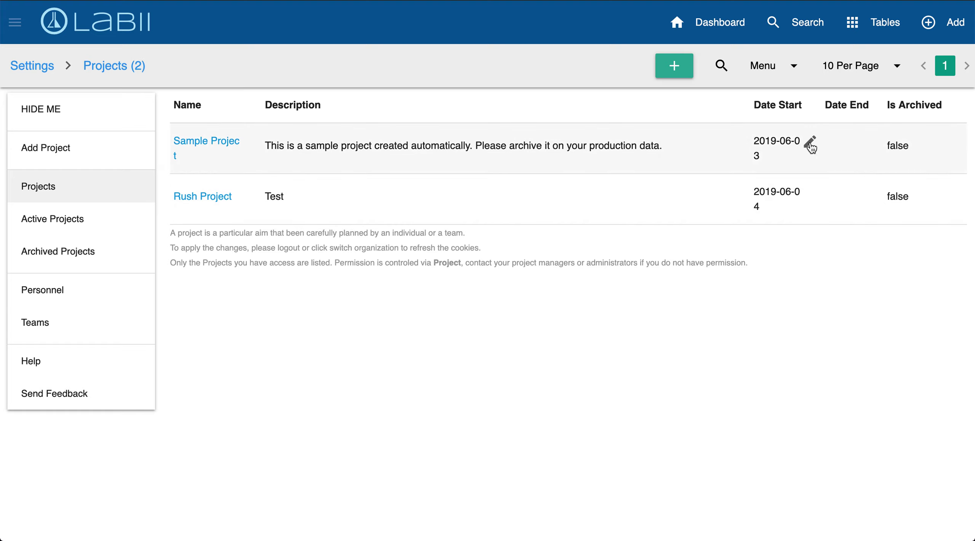
Step: Open Sample Project's start date for editing, dismiss the calendar without picking a date and submit the field
{"action": "left_click", "coordinate": [810, 144]}
{"action": "left_click", "coordinate": [759, 170]}
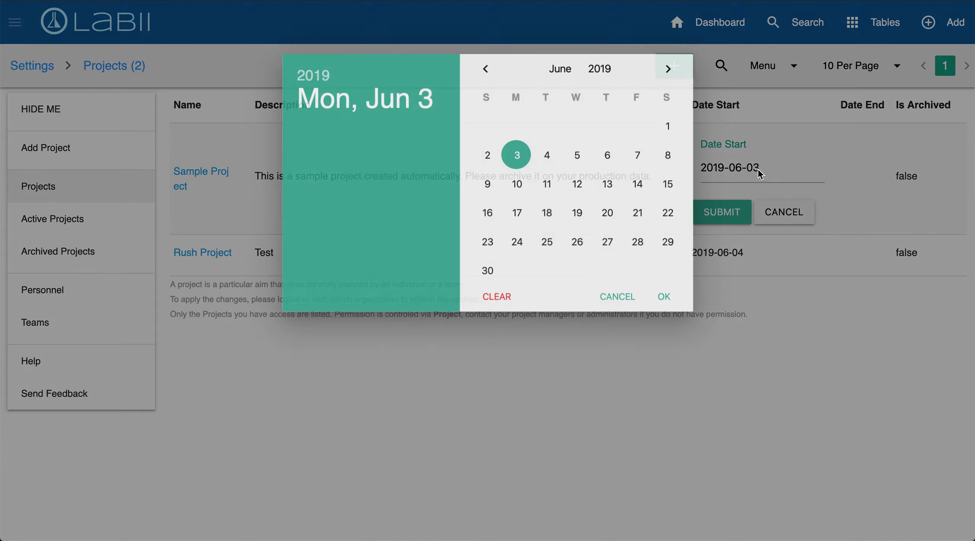
{"action": "left_click", "coordinate": [624, 306]}
{"action": "left_click", "coordinate": [718, 211]}
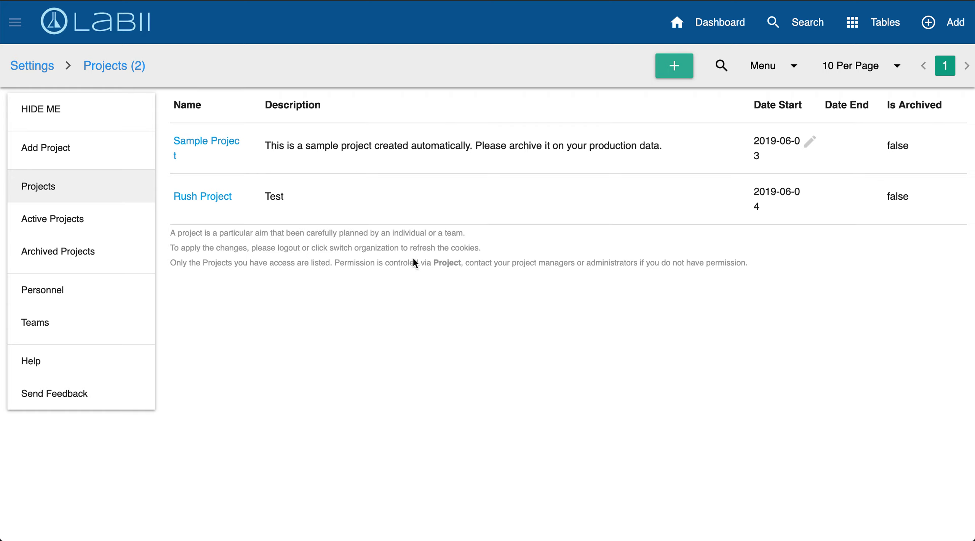
Step: View the blank form for adding a project, and examine the active and archived project lists
{"action": "left_click", "coordinate": [48, 151]}
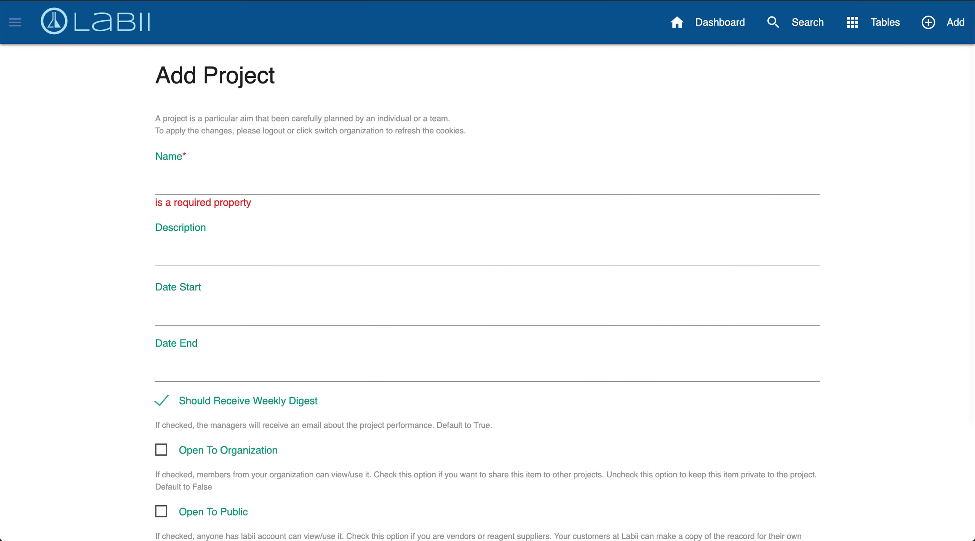
{"action": "key", "text": "super+bracketleft"}
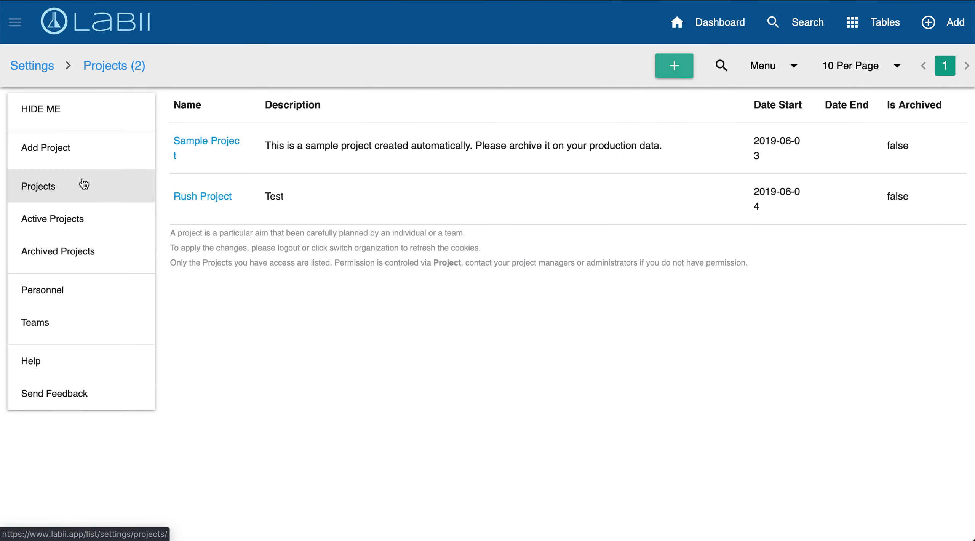
{"action": "left_click", "coordinate": [81, 234]}
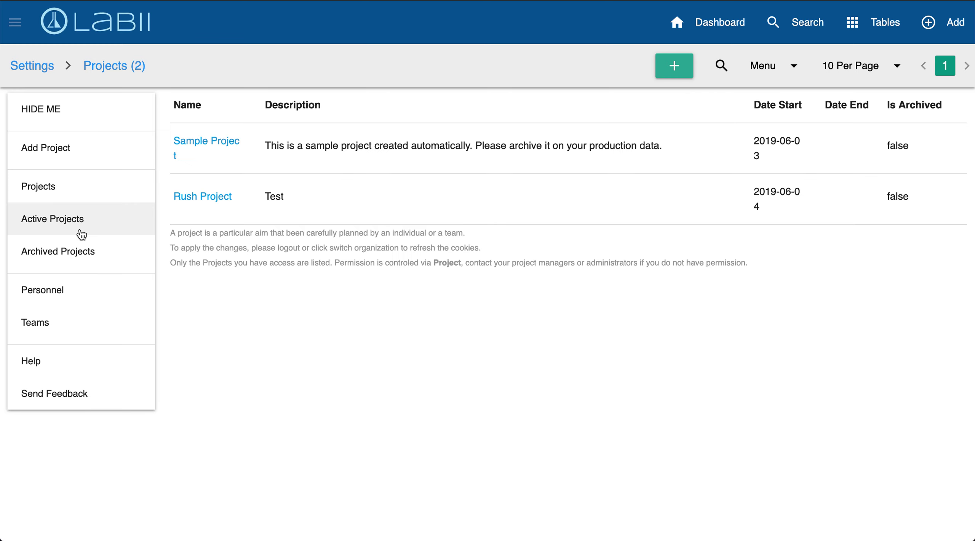
{"action": "left_click", "coordinate": [77, 252]}
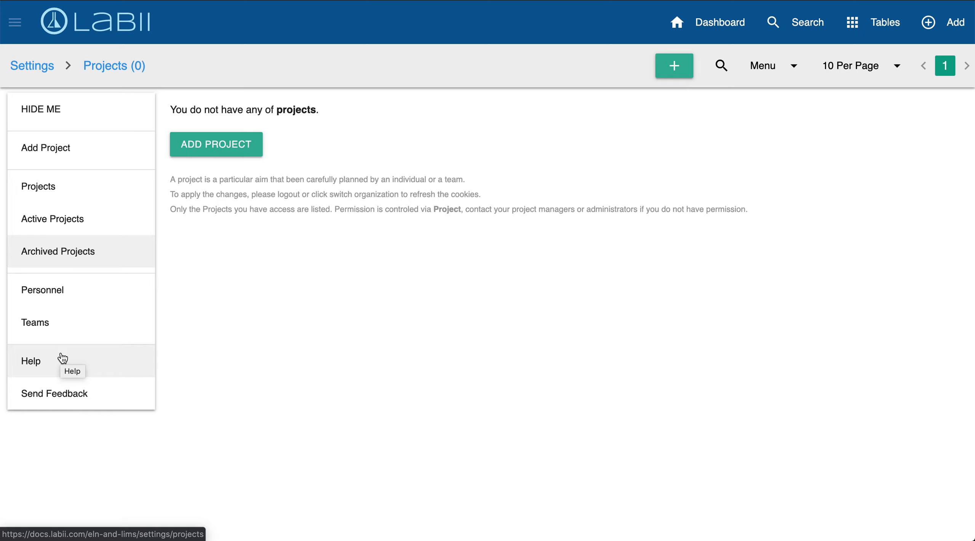
{"action": "left_click", "coordinate": [55, 388]}
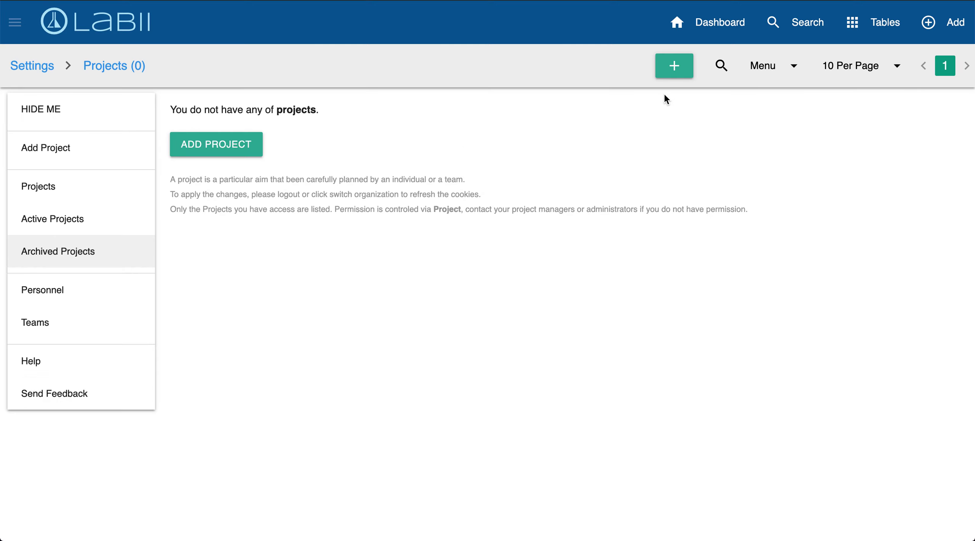
Step: Check the add-project form again and open the search field for the archived projects list
{"action": "left_click", "coordinate": [679, 70]}
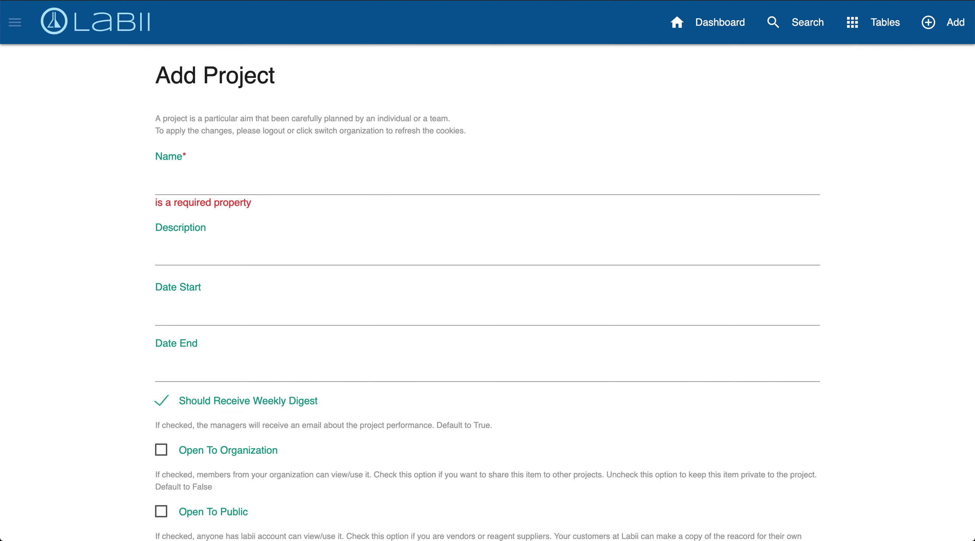
{"action": "key", "text": "alt+Left"}
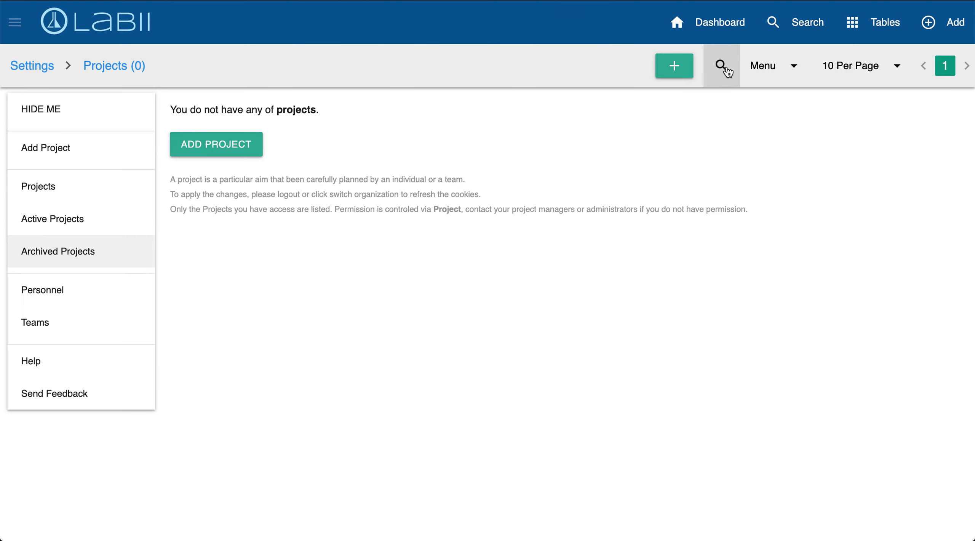
{"action": "left_click", "coordinate": [721, 66]}
{"action": "left_click", "coordinate": [99, 106]}
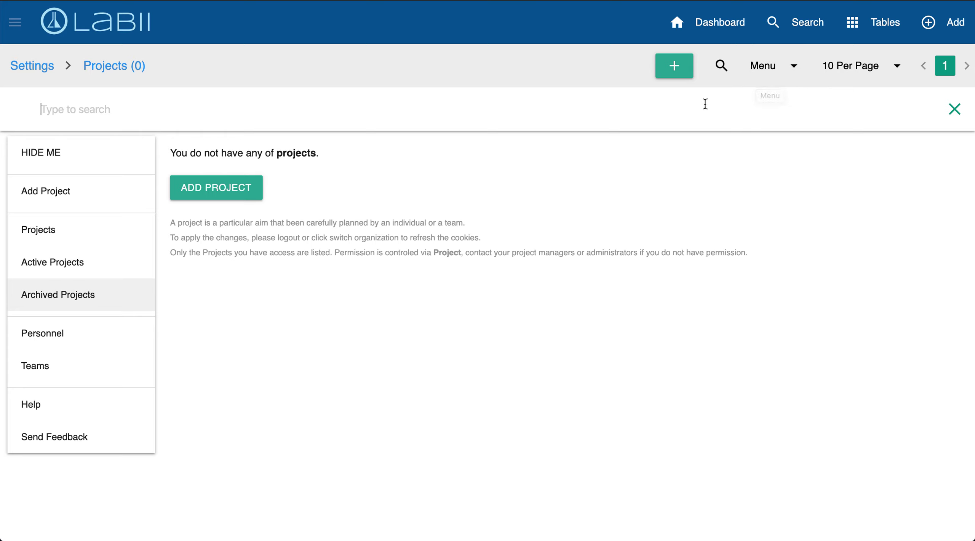
Step: Examine the project list's import, export and navigation commands and its items-per-page options
{"action": "left_click", "coordinate": [768, 70]}
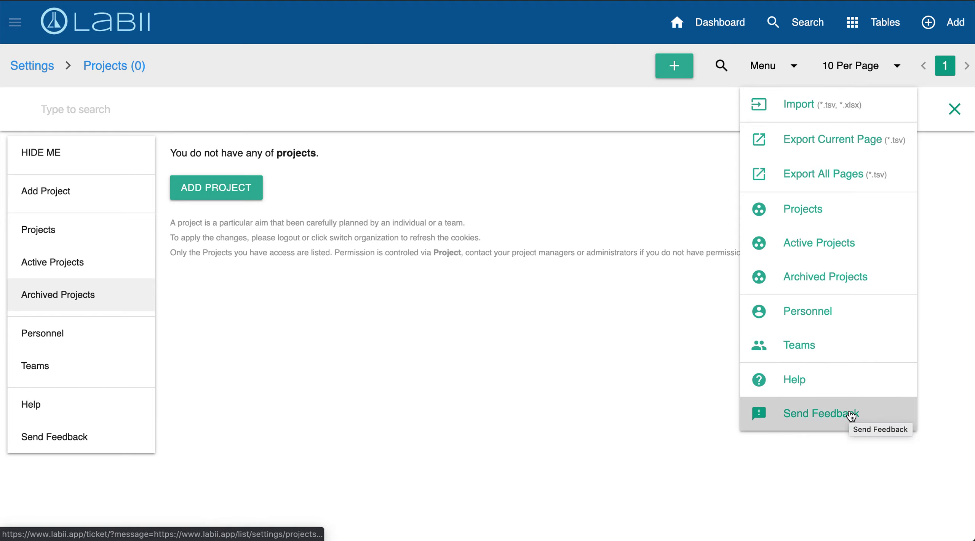
{"action": "left_click", "coordinate": [542, 337]}
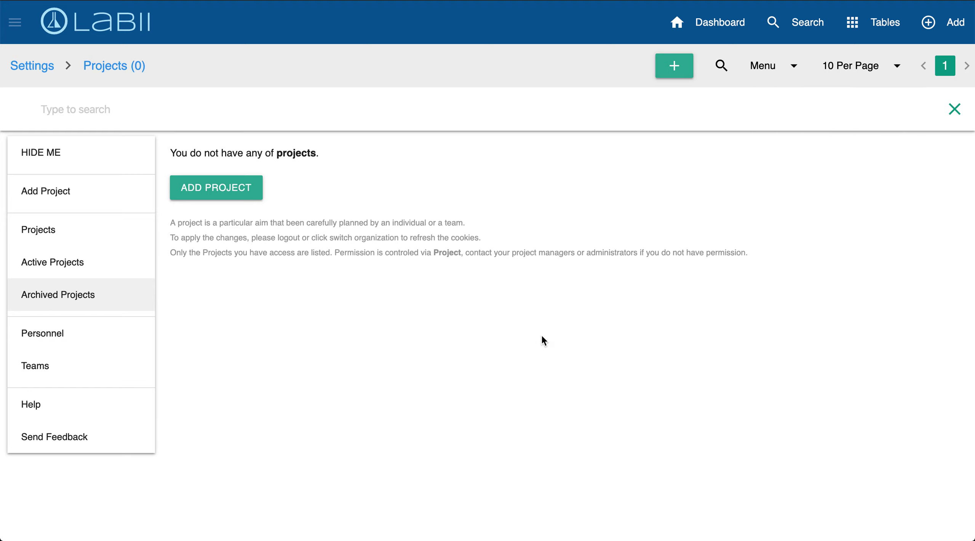
{"action": "left_click", "coordinate": [851, 77]}
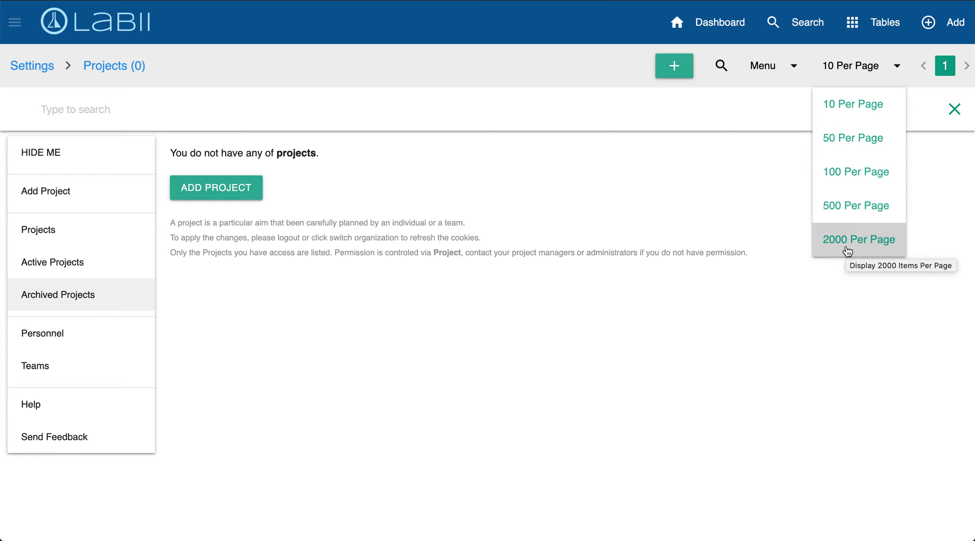
{"action": "left_click", "coordinate": [795, 323]}
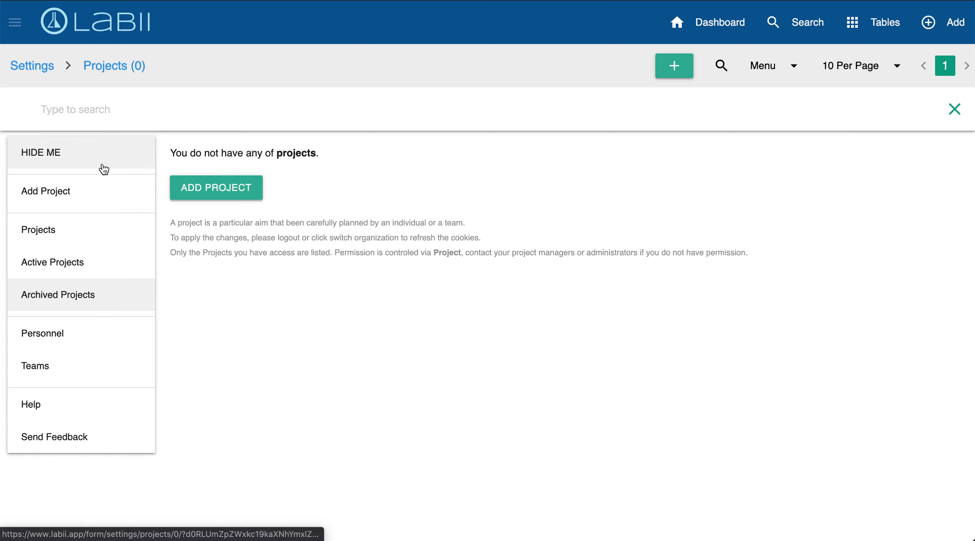
Step: Return to the full project list and open the overview of Sample Project
{"action": "left_click", "coordinate": [107, 67]}
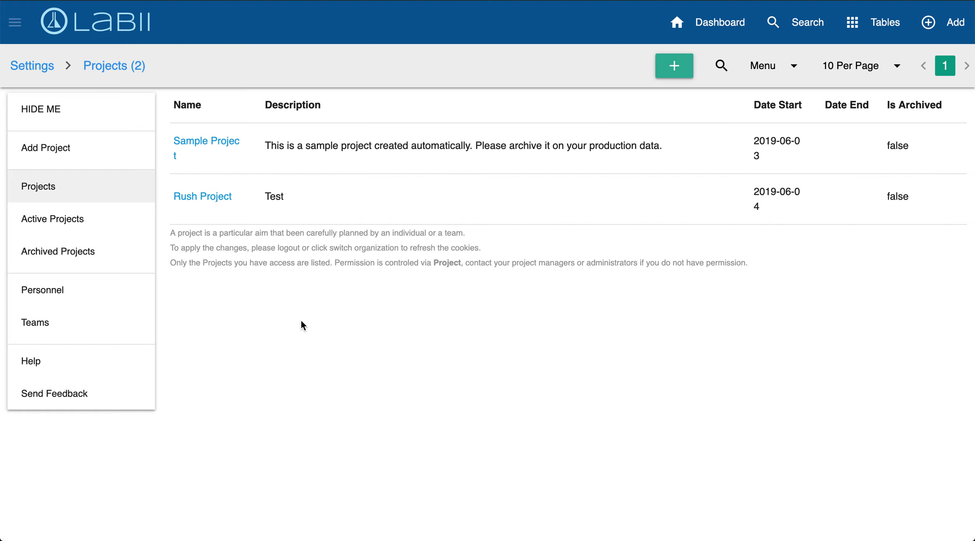
{"action": "left_click", "coordinate": [195, 143]}
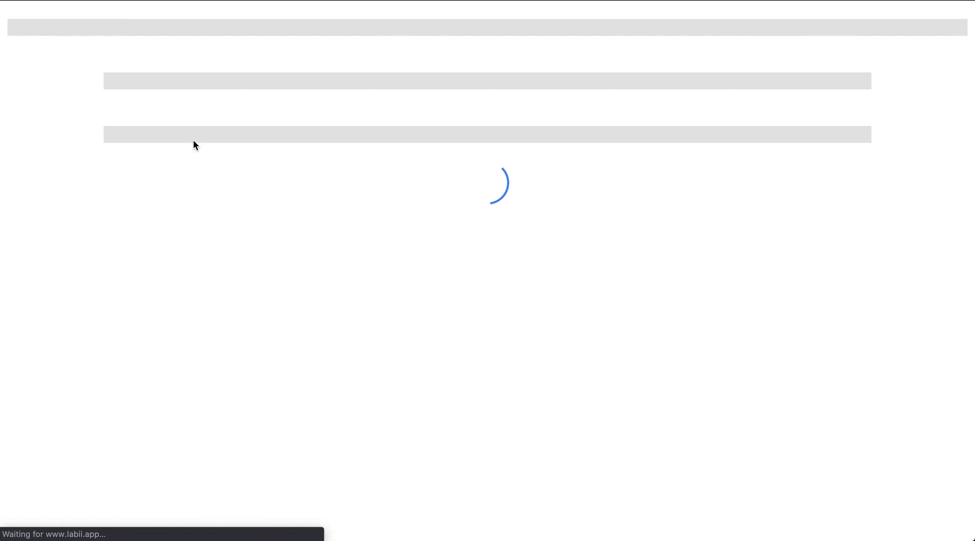
{"action": "scroll", "coordinate": [397, 427], "scroll_direction": "down", "scroll_amount": 1}
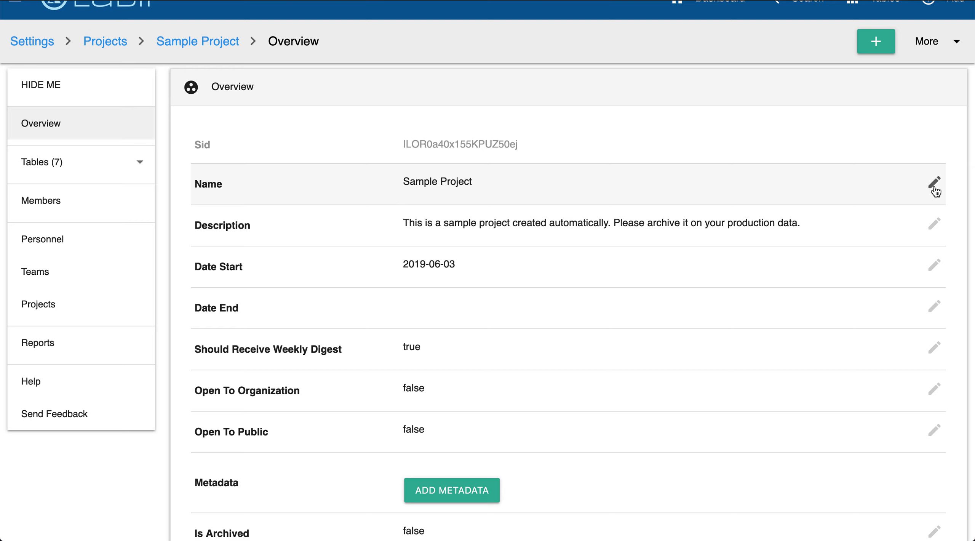
{"action": "scroll", "coordinate": [935, 190], "scroll_direction": "down", "scroll_amount": 1}
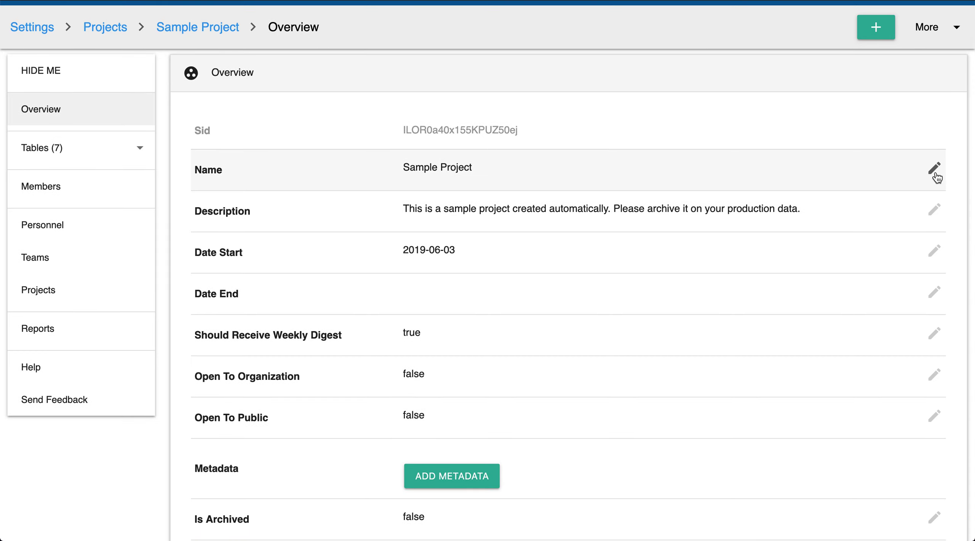
Step: Open Sample Project's name and Should Receive Weekly Digest fields for editing, cancelling each one
{"action": "left_click", "coordinate": [936, 170]}
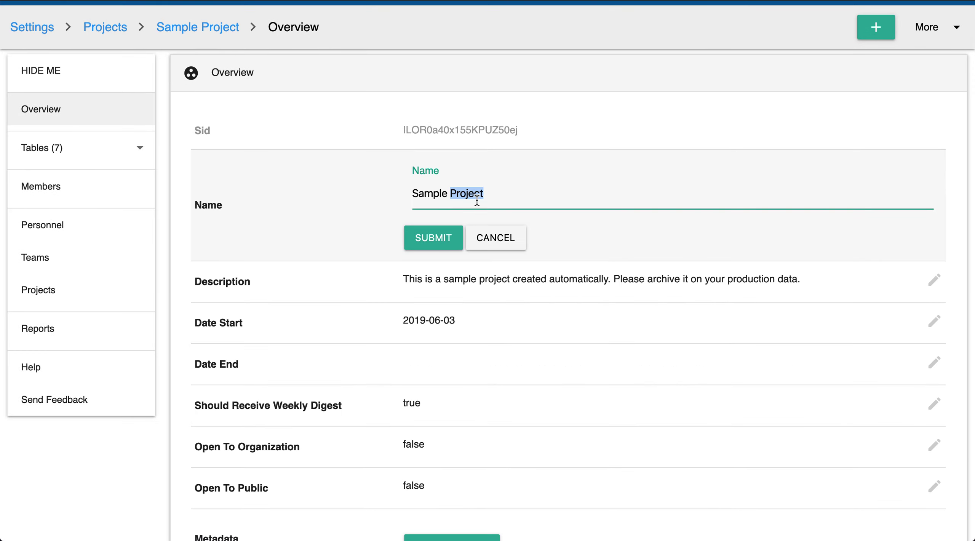
{"action": "triple_click", "coordinate": [477, 198]}
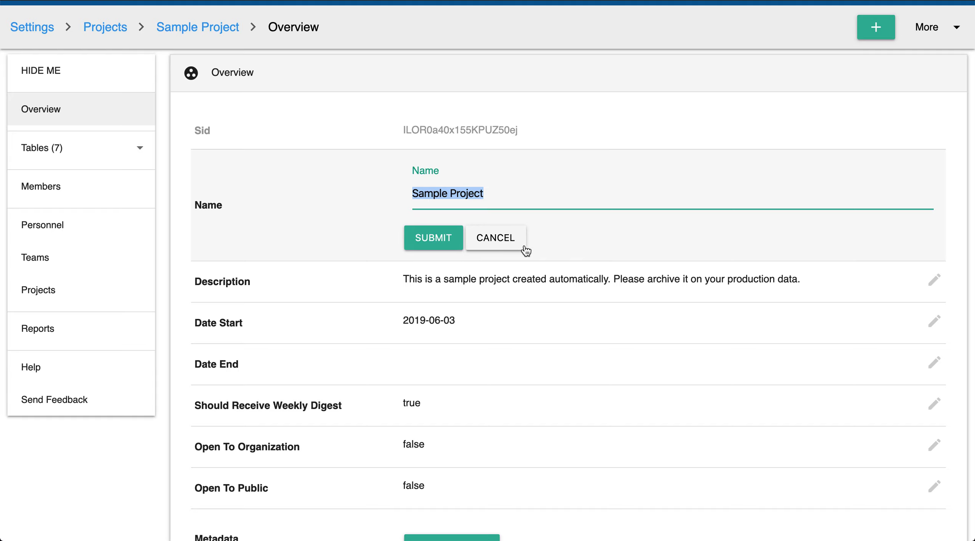
{"action": "left_click", "coordinate": [522, 250]}
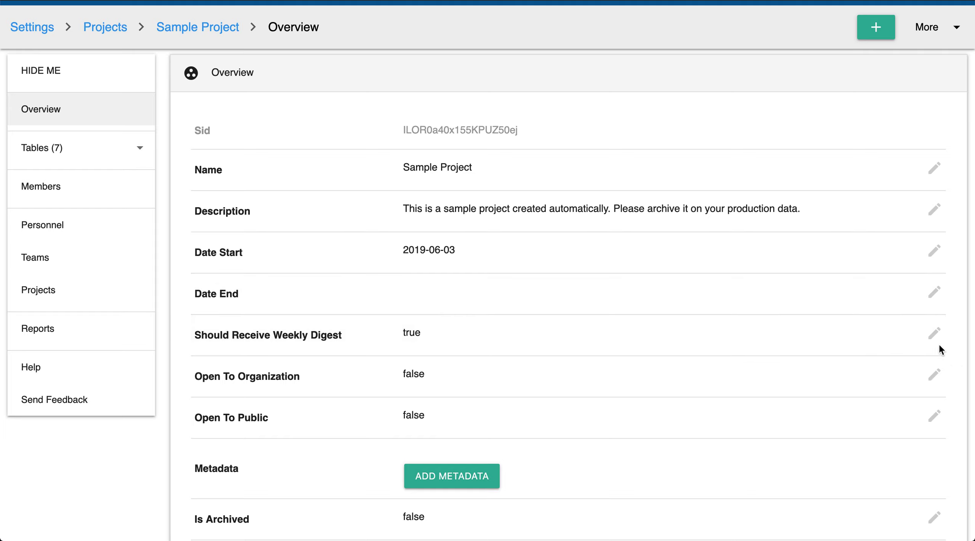
{"action": "left_click", "coordinate": [934, 333]}
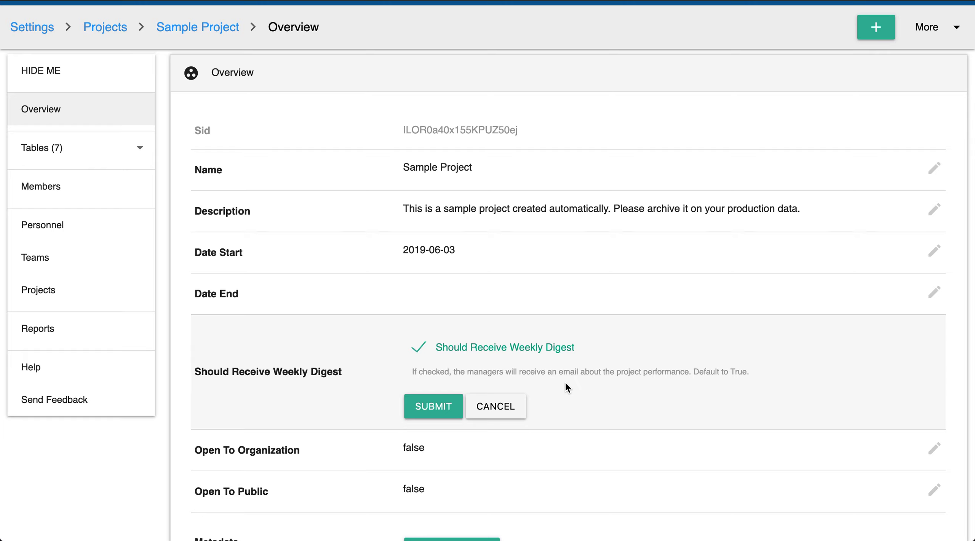
{"action": "left_click", "coordinate": [497, 414]}
Step: Open Sample Project's Open To Organization and Open To Public fields for editing, cancelling each one
{"action": "left_click", "coordinate": [934, 379]}
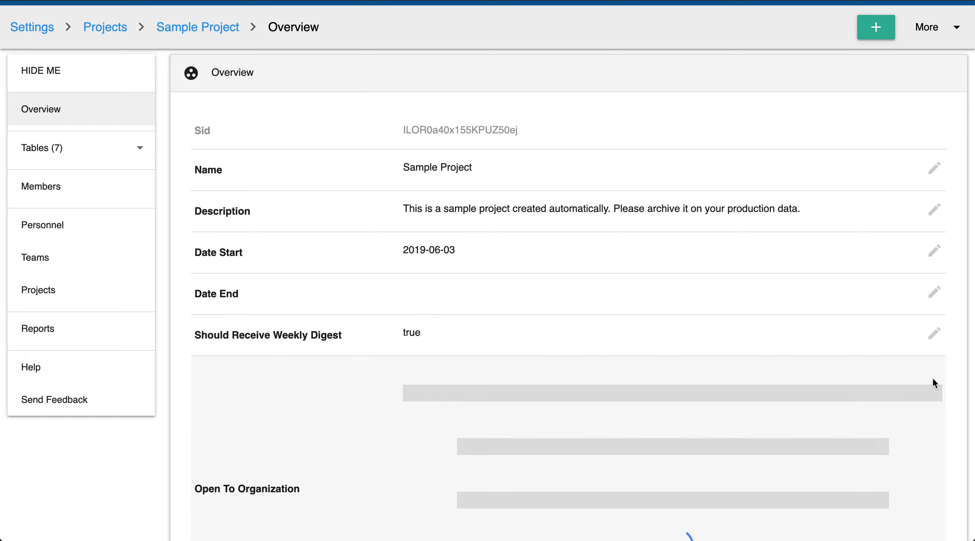
{"action": "scroll", "coordinate": [461, 392], "scroll_direction": "down", "scroll_amount": 2}
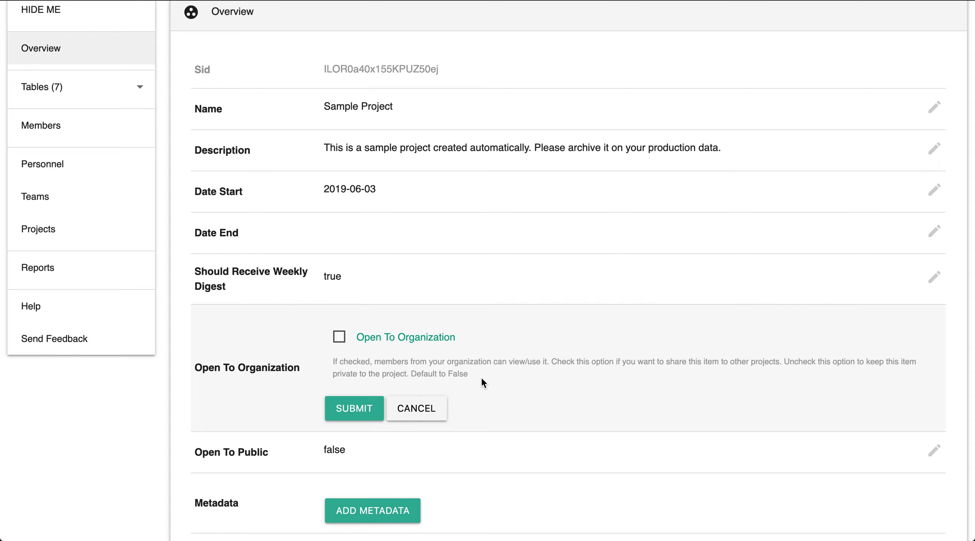
{"action": "left_click", "coordinate": [415, 408]}
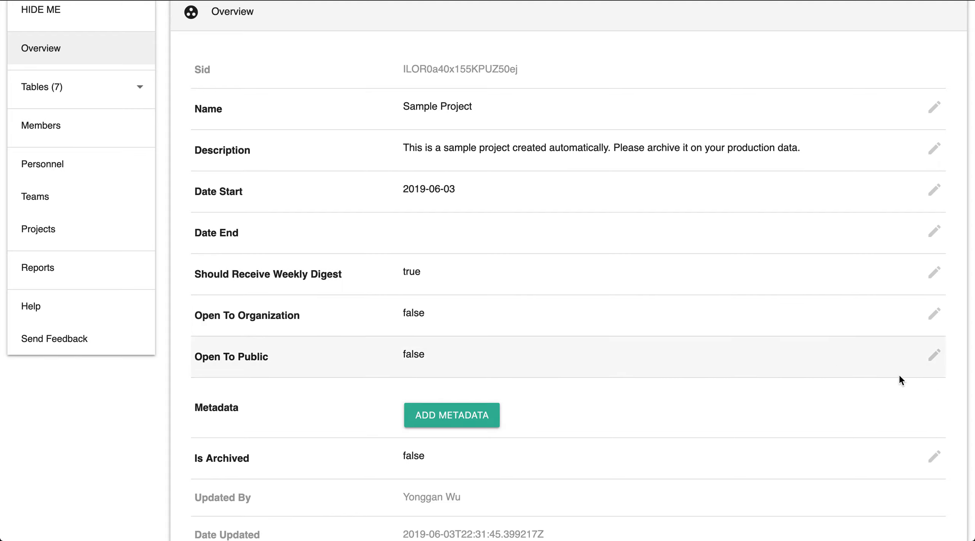
{"action": "left_click", "coordinate": [933, 354]}
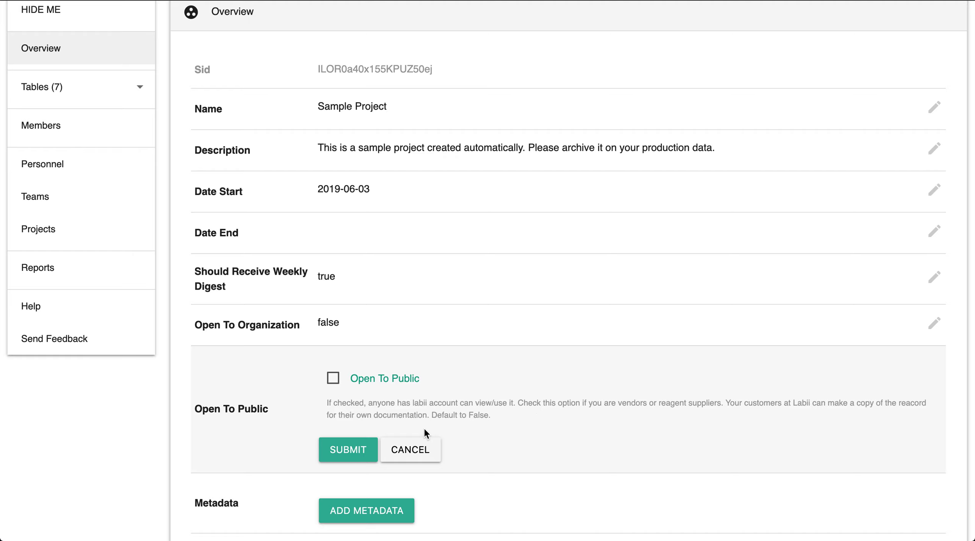
{"action": "left_click", "coordinate": [408, 450]}
Step: Check the project's metadata form and its Is Archived field, leaving both without submitting anything
{"action": "scroll", "coordinate": [463, 358], "scroll_direction": "down", "scroll_amount": 3}
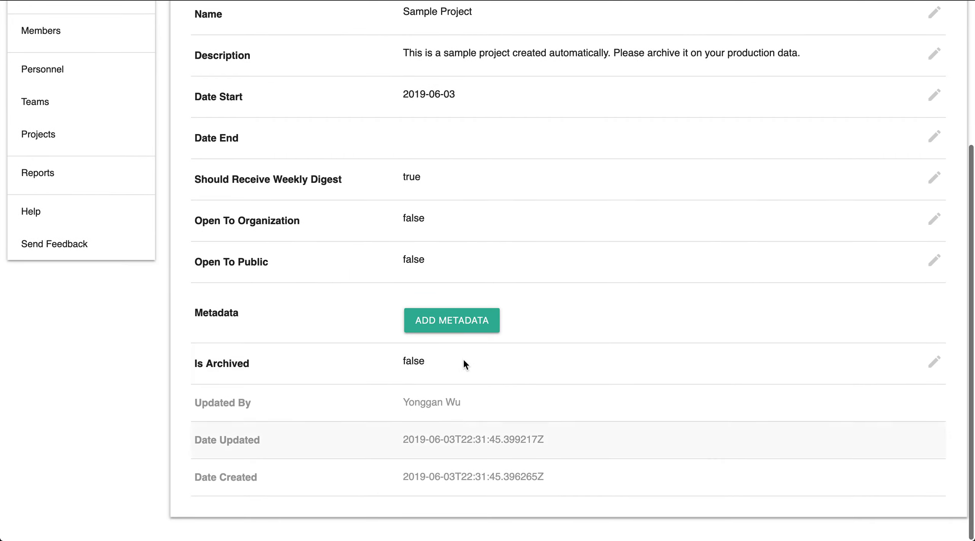
{"action": "left_click", "coordinate": [473, 335]}
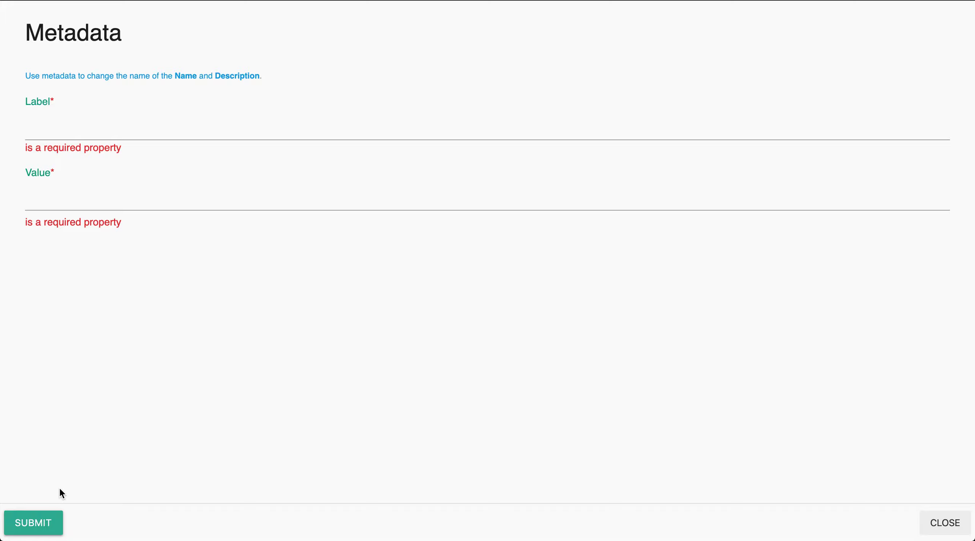
{"action": "left_click", "coordinate": [951, 524]}
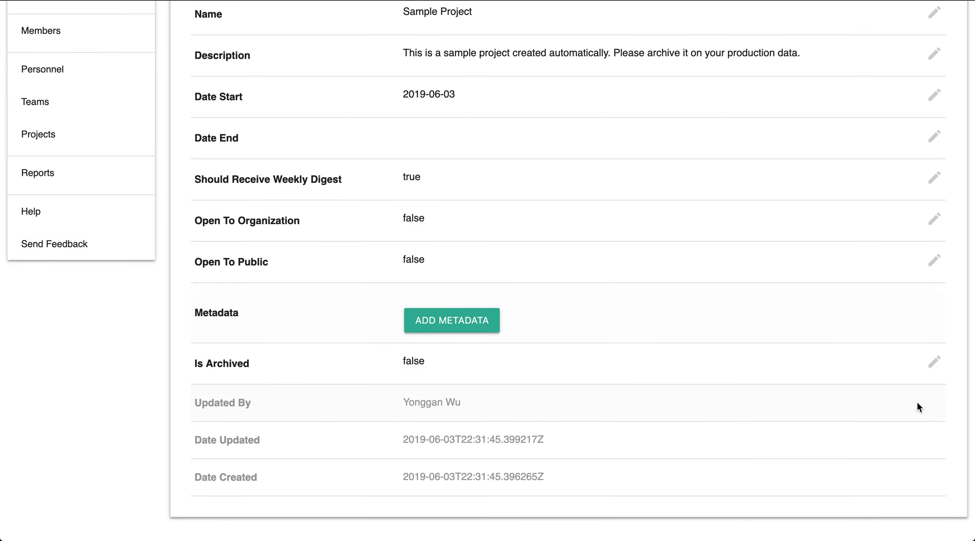
{"action": "left_click", "coordinate": [935, 362]}
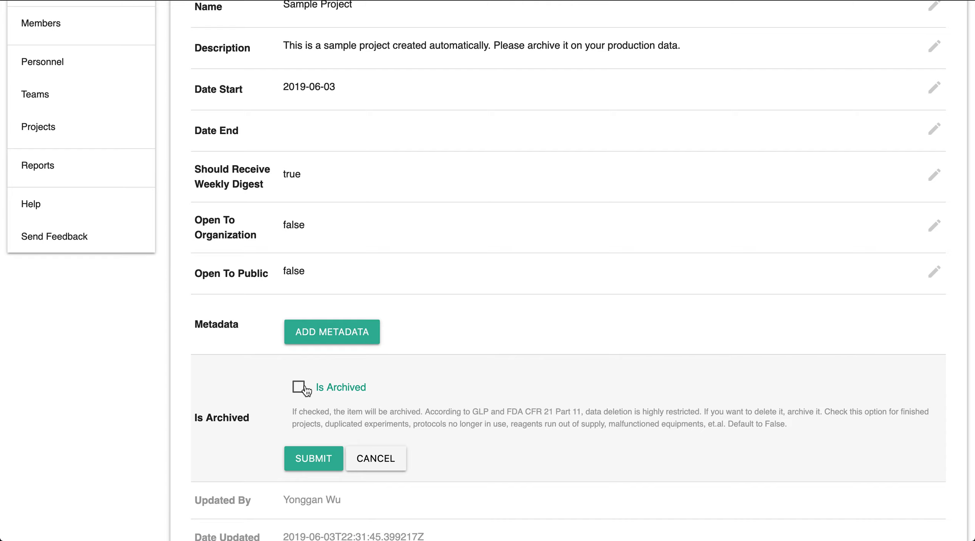
{"action": "left_click", "coordinate": [366, 458]}
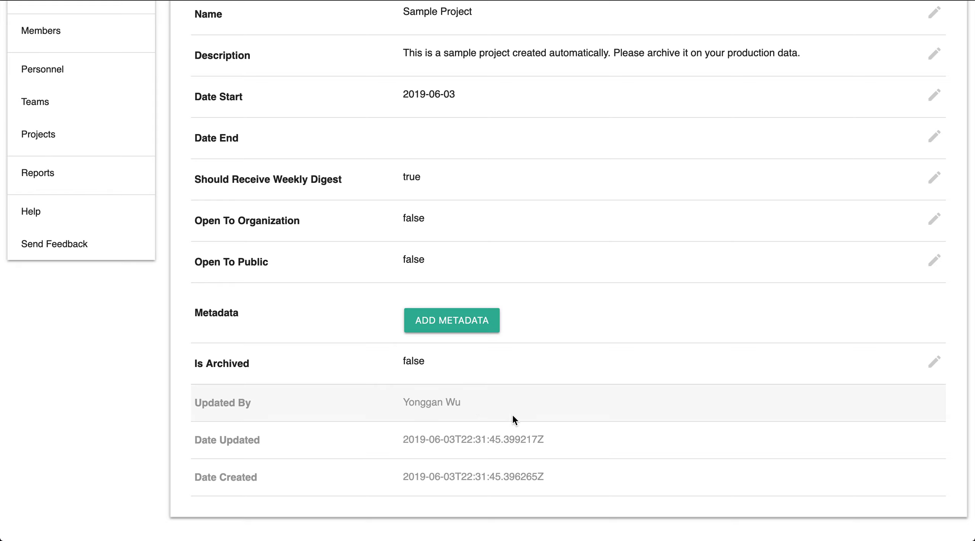
Step: Examine the overview's Updated By, Date Updated and Date Created fields, and expand the project's Tables list to review its related links
{"action": "scroll", "coordinate": [560, 299], "scroll_direction": "up", "scroll_amount": 6}
{"action": "scroll", "coordinate": [561, 301], "scroll_direction": "down", "scroll_amount": 6}
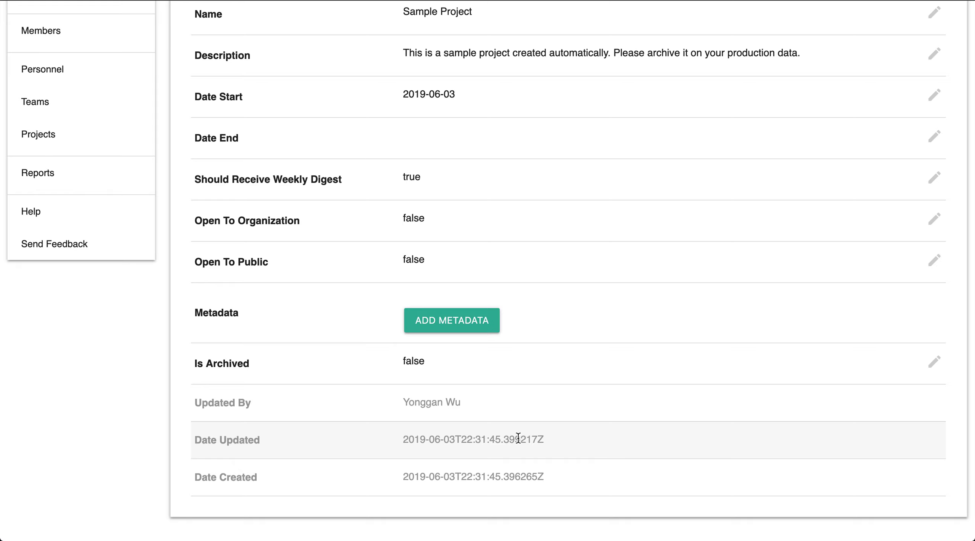
{"action": "scroll", "coordinate": [535, 395], "scroll_direction": "up", "scroll_amount": 5}
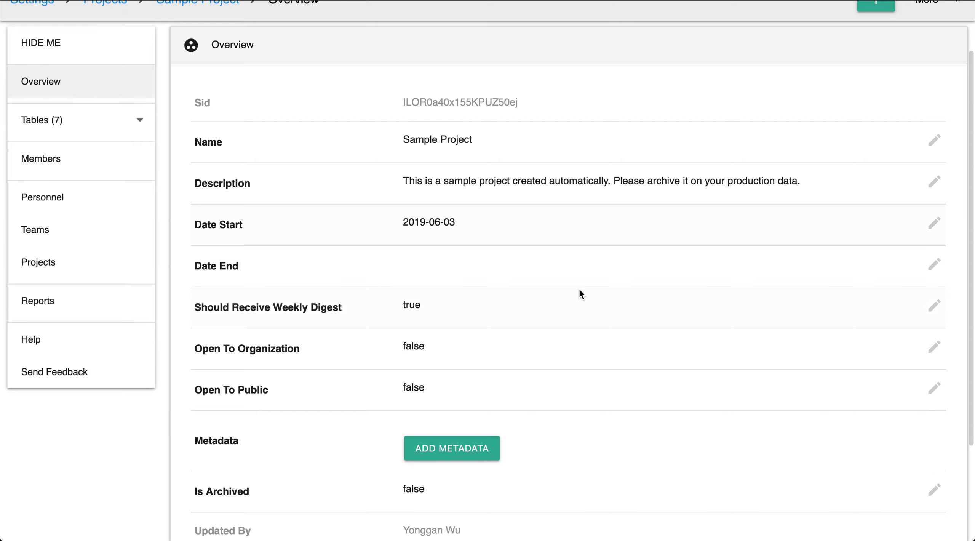
{"action": "scroll", "coordinate": [579, 290], "scroll_direction": "up", "scroll_amount": 3}
{"action": "scroll", "coordinate": [579, 290], "scroll_direction": "down", "scroll_amount": 5}
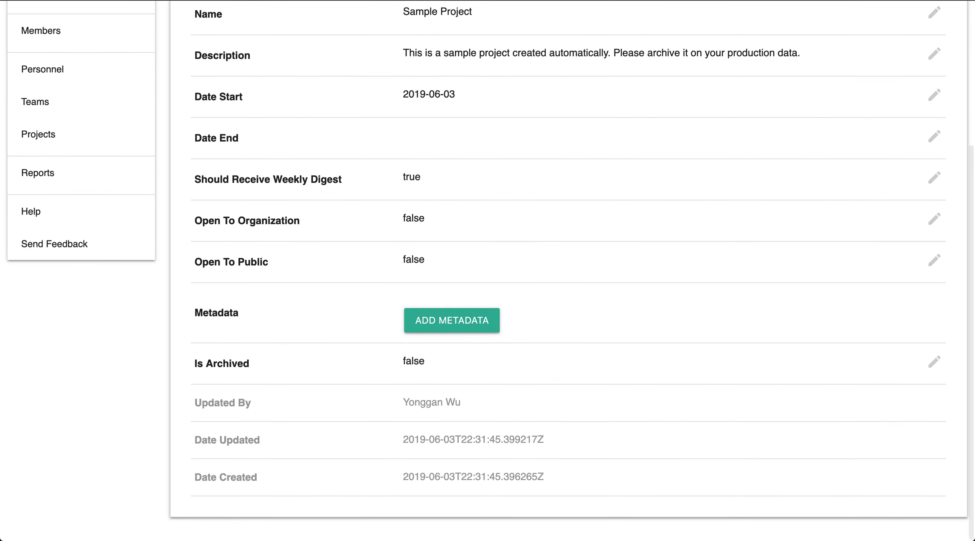
{"action": "scroll", "coordinate": [494, 265], "scroll_direction": "up", "scroll_amount": 5}
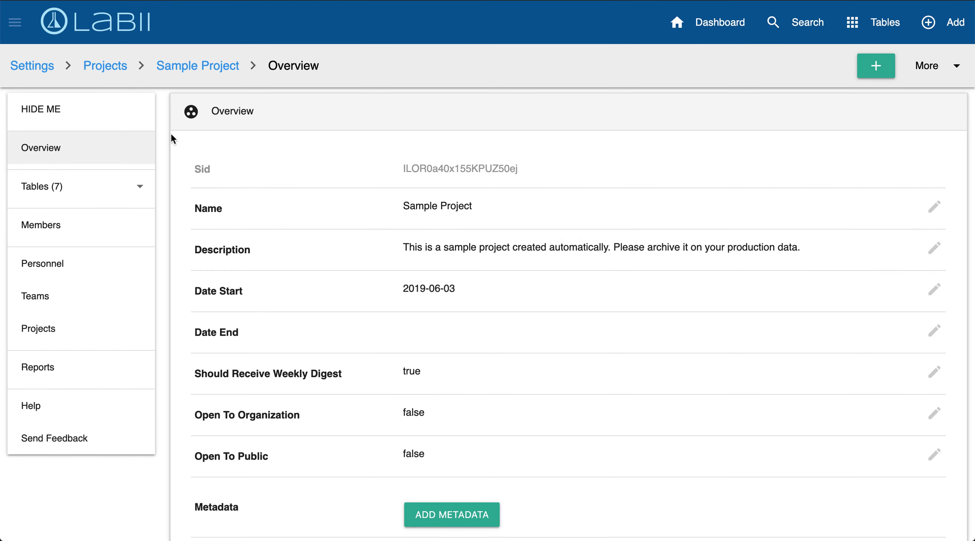
{"action": "left_click", "coordinate": [73, 196]}
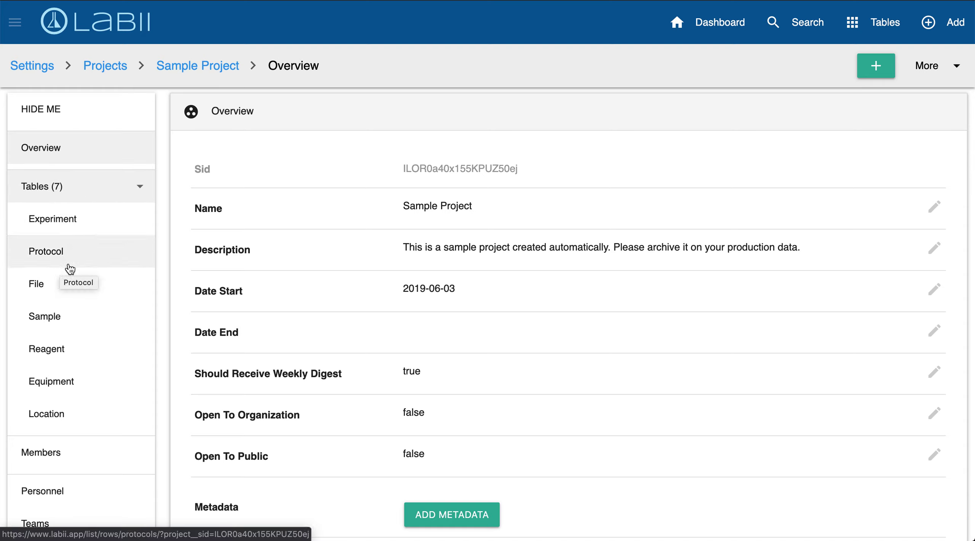
{"action": "scroll", "coordinate": [65, 288], "scroll_direction": "down", "scroll_amount": 5}
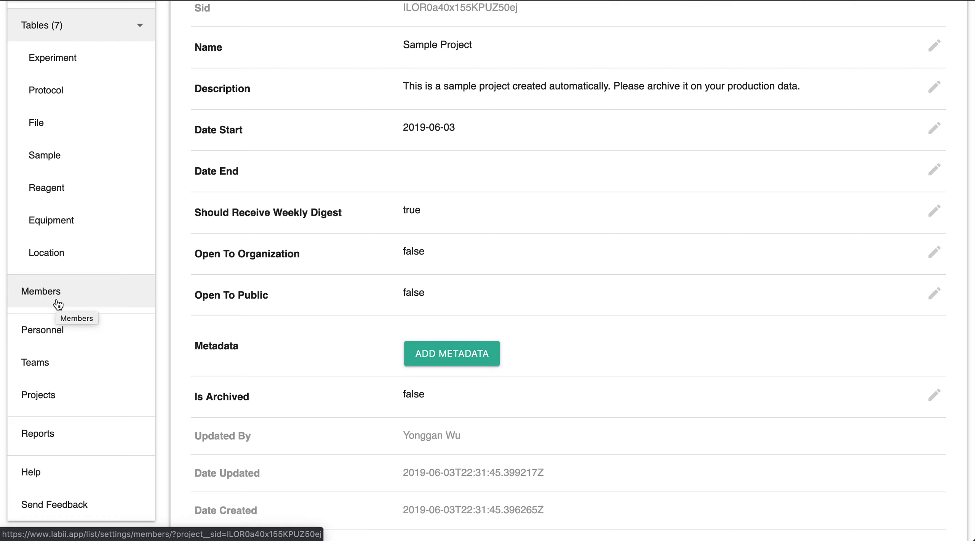
{"action": "scroll", "coordinate": [58, 305], "scroll_direction": "down", "scroll_amount": 1}
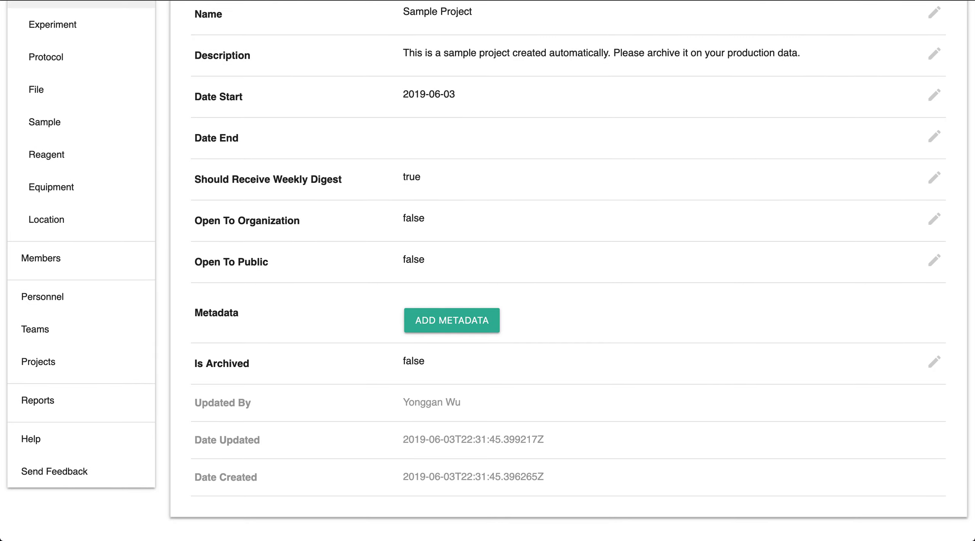
Step: Check the Add Project form from Sample Project's overview and return to the overview
{"action": "scroll", "coordinate": [531, 361], "scroll_direction": "up", "scroll_amount": 5}
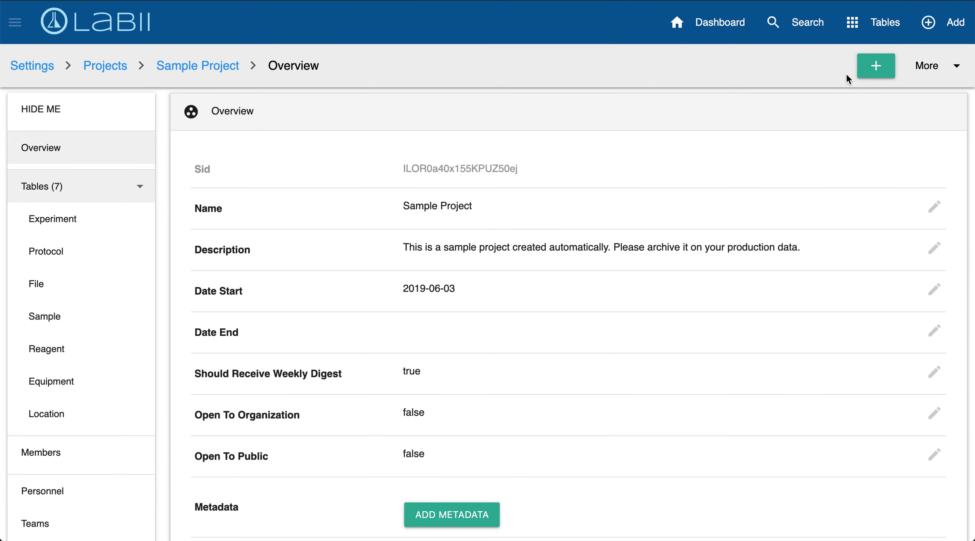
{"action": "left_click", "coordinate": [876, 68]}
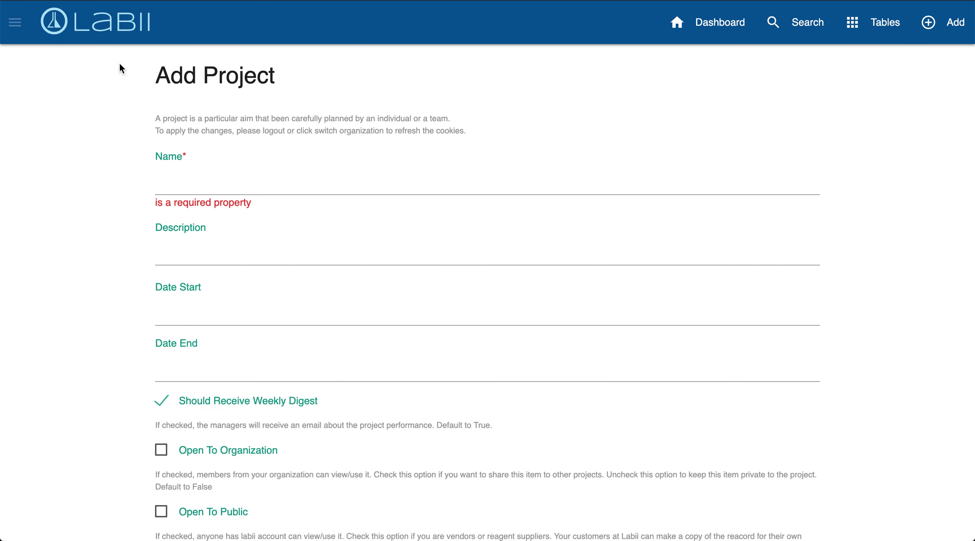
{"action": "left_click", "coordinate": [18, 0]}
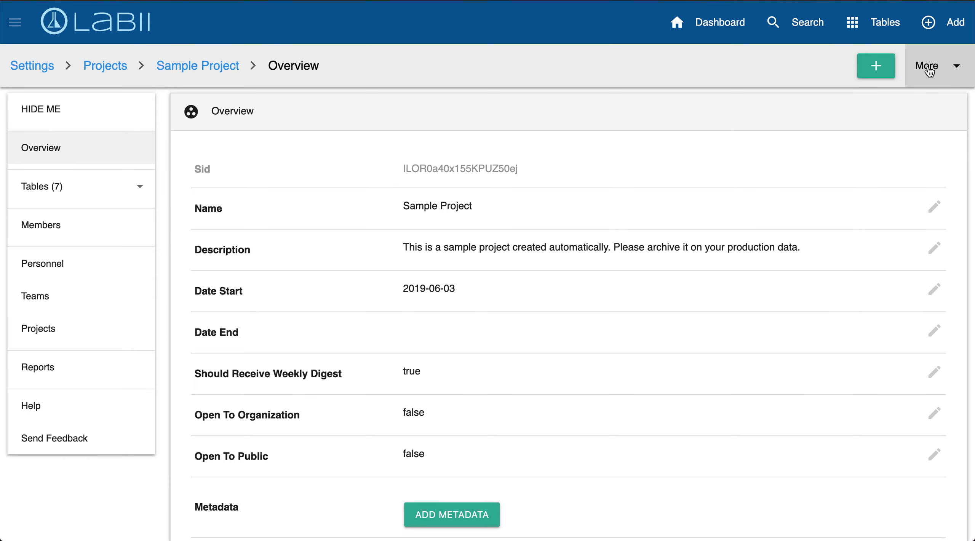
Step: Examine the additional links offered for Sample Project, including its expanded list of tables, and close them
{"action": "left_click", "coordinate": [927, 66]}
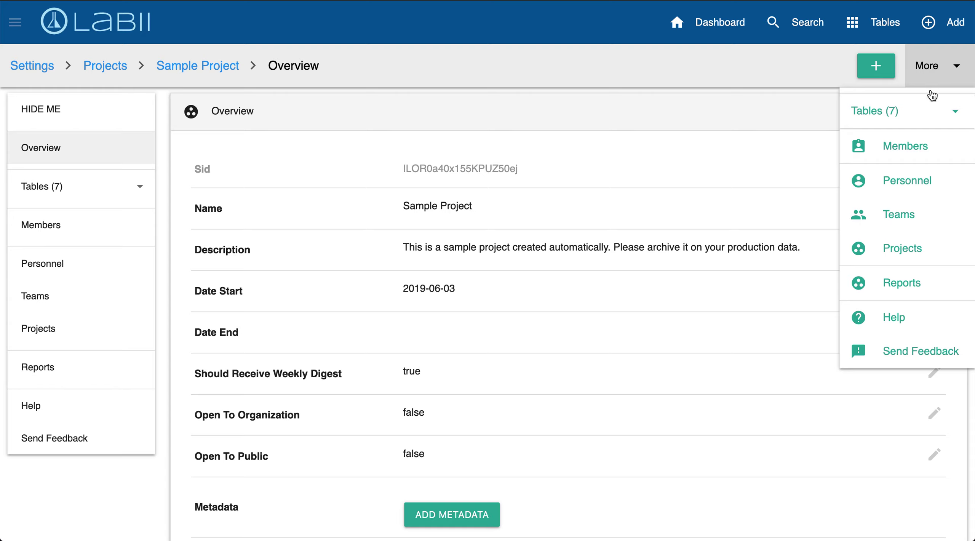
{"action": "left_click", "coordinate": [925, 116]}
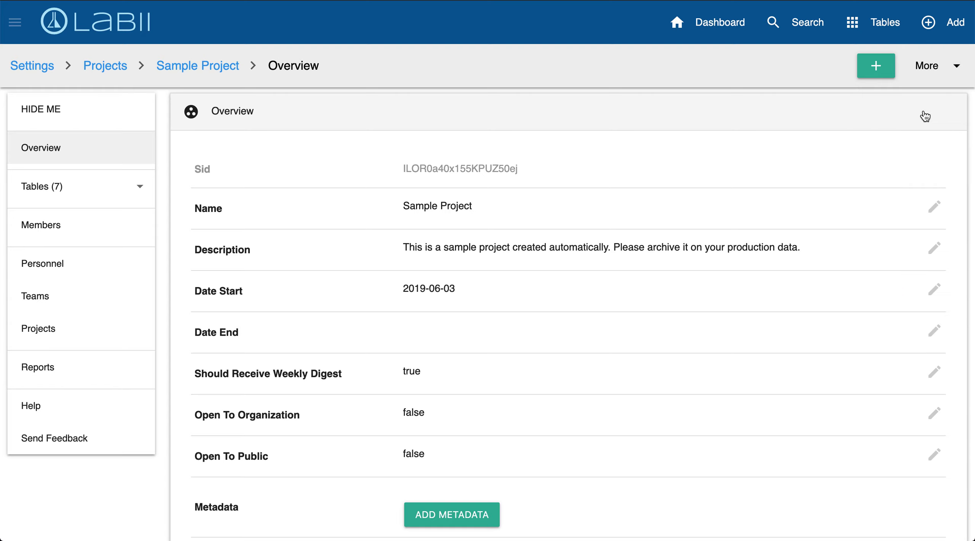
{"action": "left_click", "coordinate": [927, 67]}
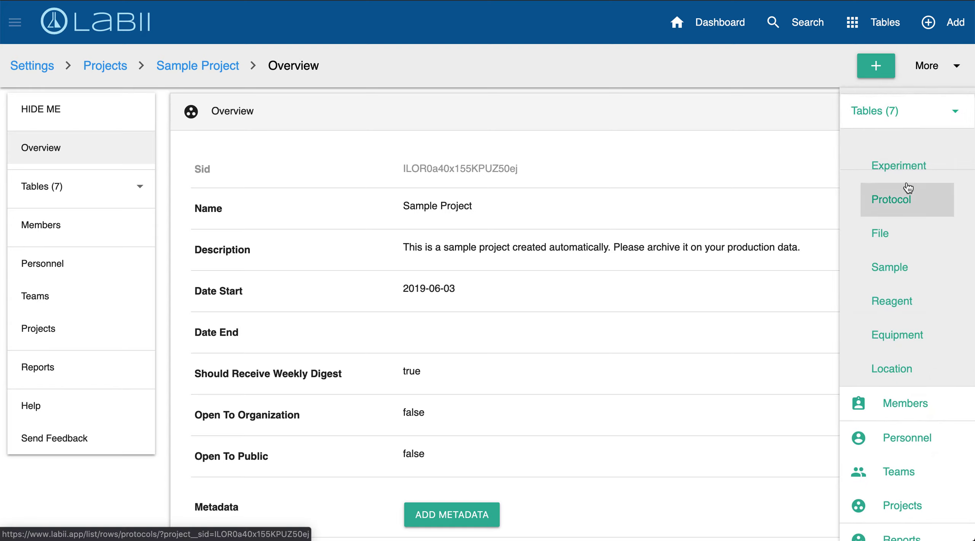
{"action": "scroll", "coordinate": [907, 189], "scroll_direction": "down", "scroll_amount": 3}
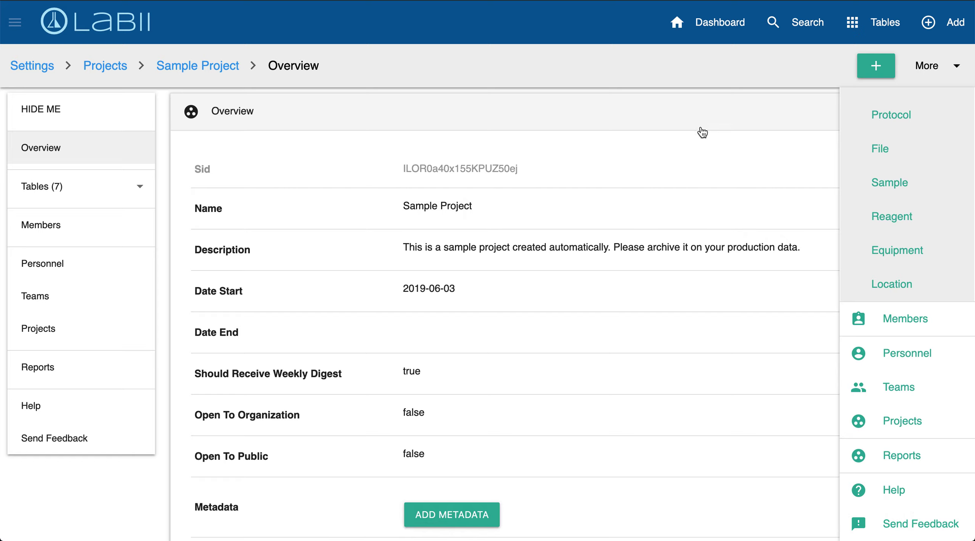
{"action": "left_click", "coordinate": [664, 57]}
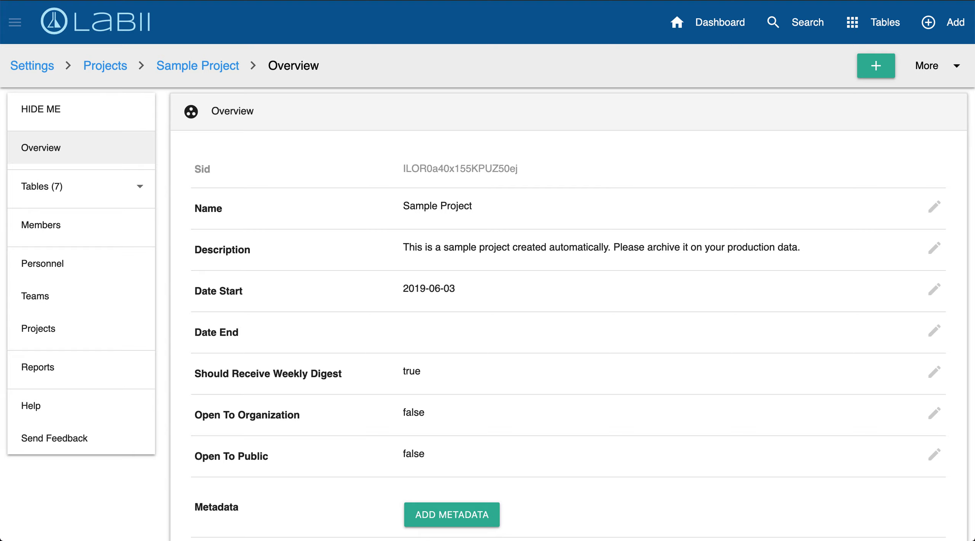
Step: Reopen Sample Project through the projects list in Settings and show its members
{"action": "scroll", "coordinate": [403, 99], "scroll_direction": "down", "scroll_amount": 1}
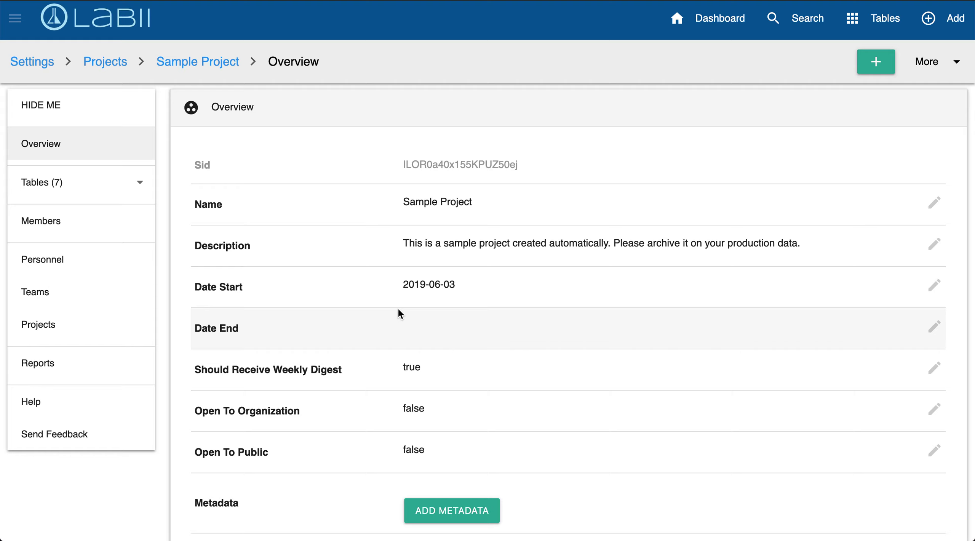
{"action": "scroll", "coordinate": [398, 307], "scroll_direction": "down", "scroll_amount": 4}
{"action": "left_click", "coordinate": [28, 46]}
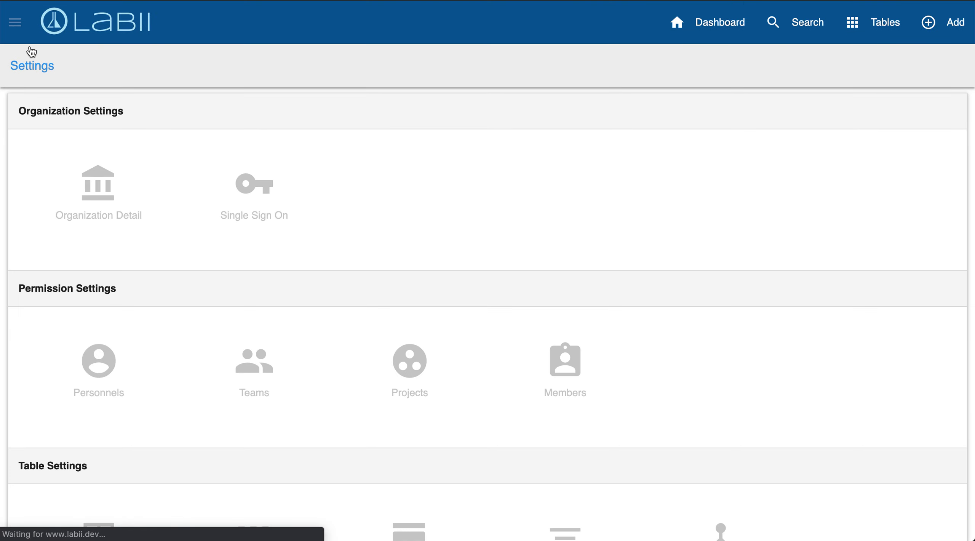
{"action": "left_click", "coordinate": [407, 364]}
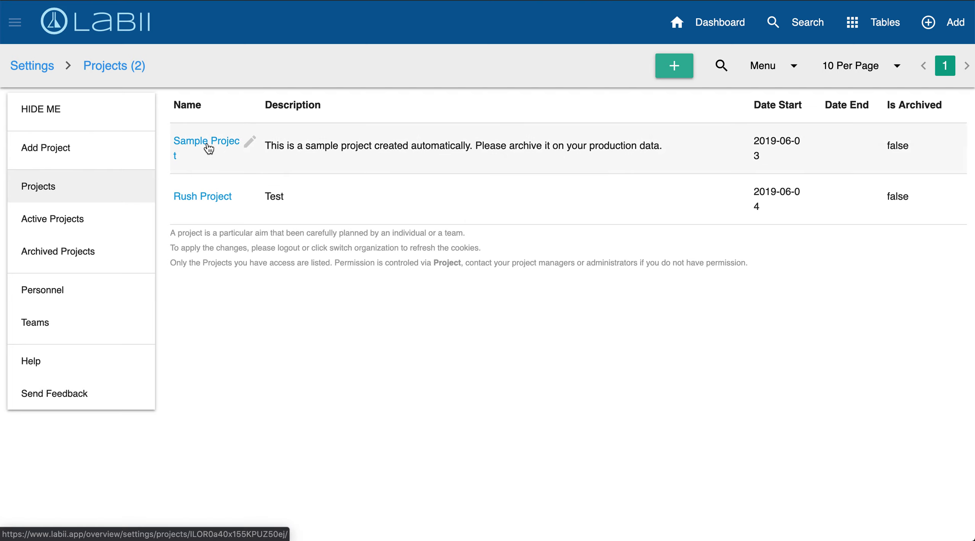
{"action": "left_click", "coordinate": [207, 146]}
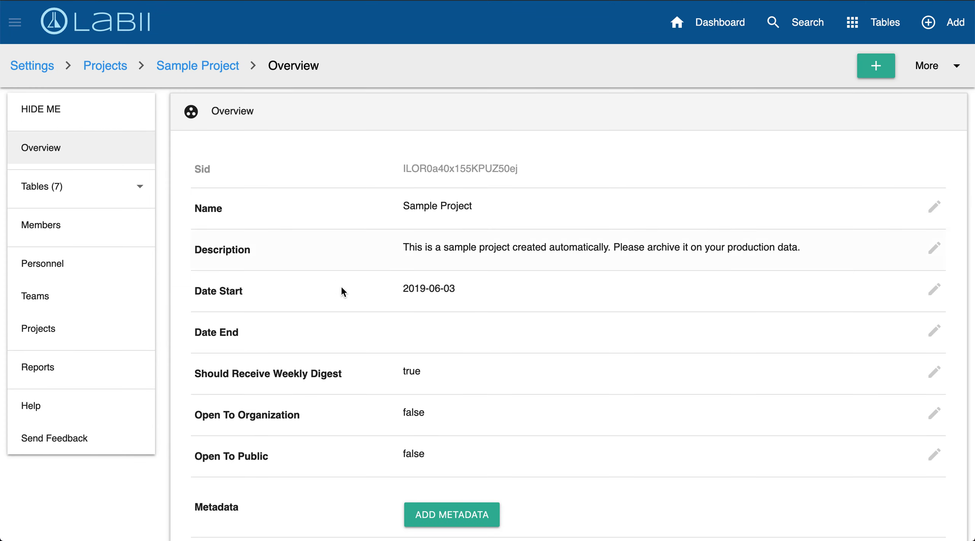
{"action": "left_click", "coordinate": [56, 230]}
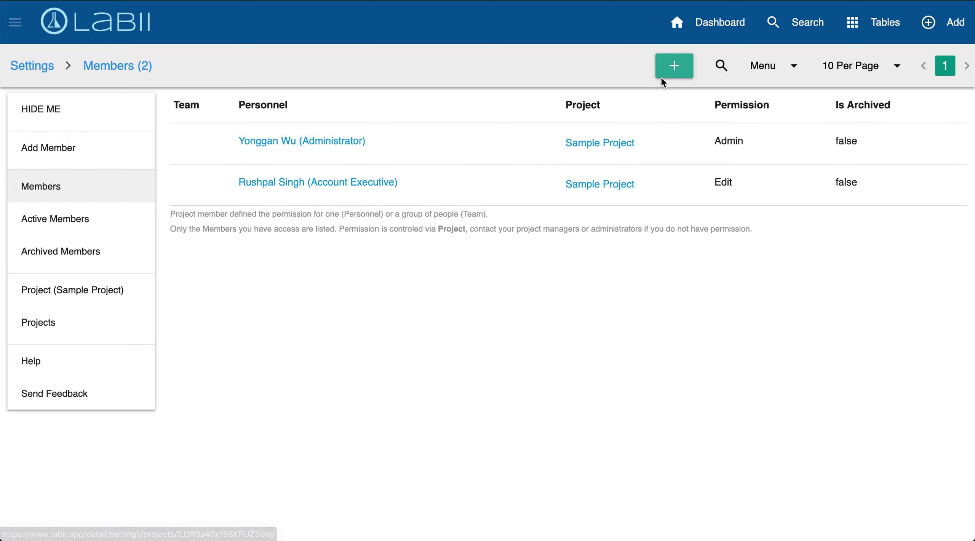
Step: Open the Add Member/Team form and examine its Team, Personnel and Permission choices, keeping the permission at View
{"action": "left_click", "coordinate": [674, 66]}
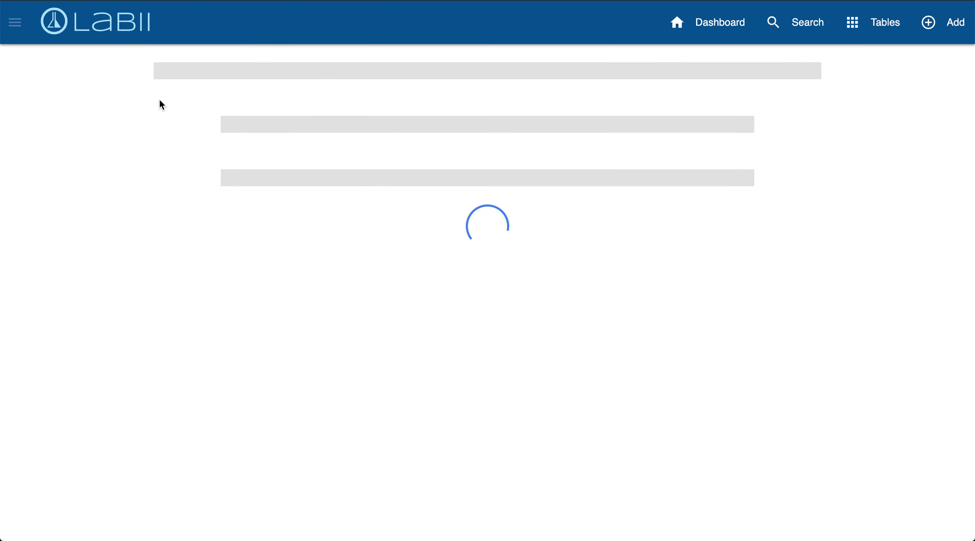
{"action": "left_click", "coordinate": [215, 185]}
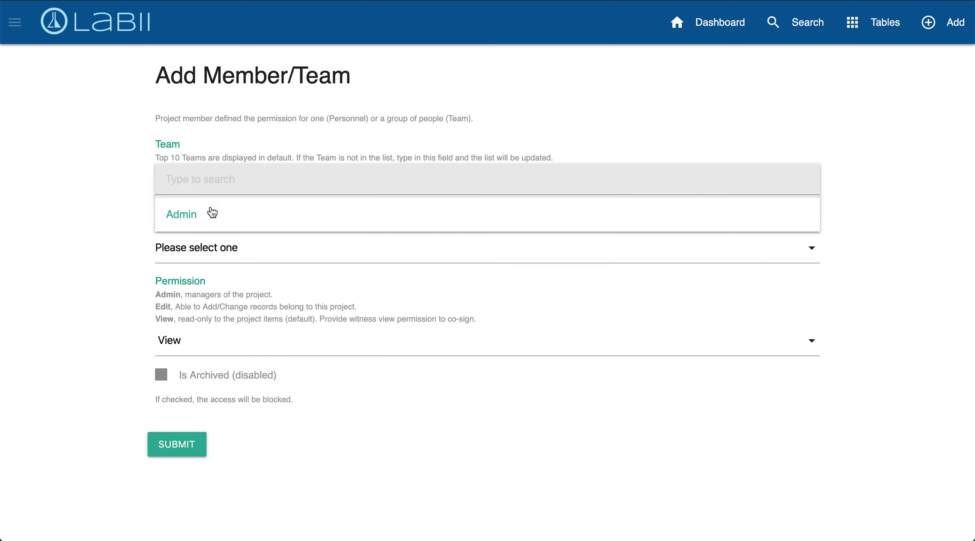
{"action": "left_click", "coordinate": [102, 219]}
{"action": "left_click", "coordinate": [203, 259]}
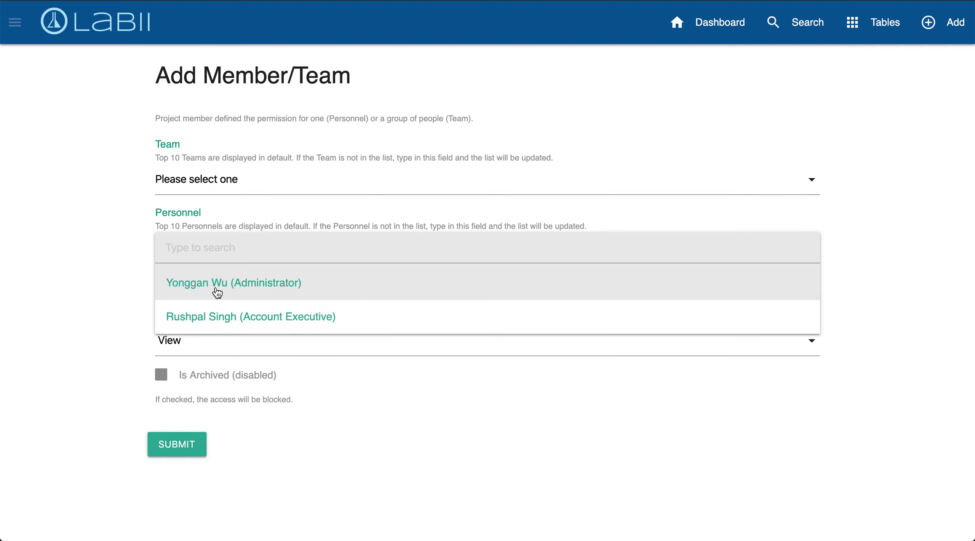
{"action": "left_click", "coordinate": [115, 285]}
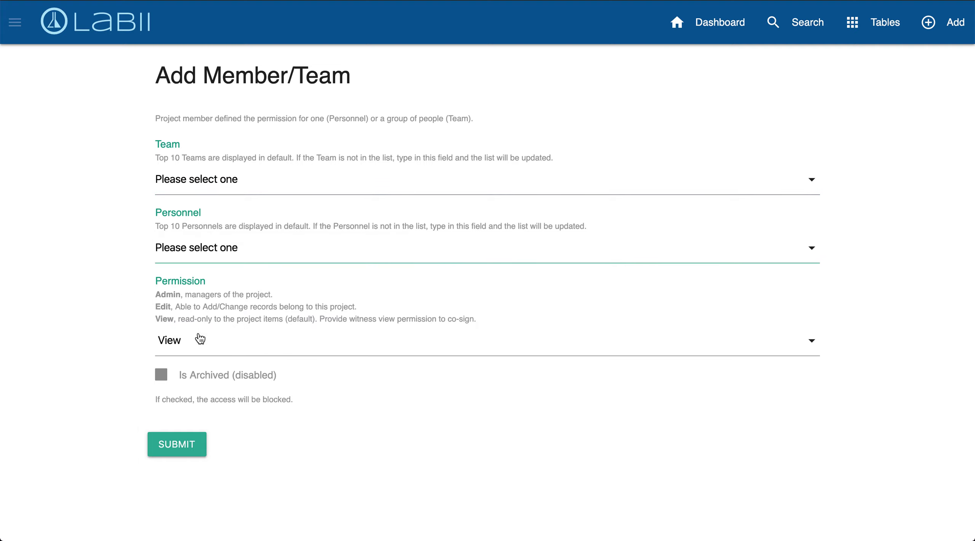
{"action": "left_click", "coordinate": [198, 347]}
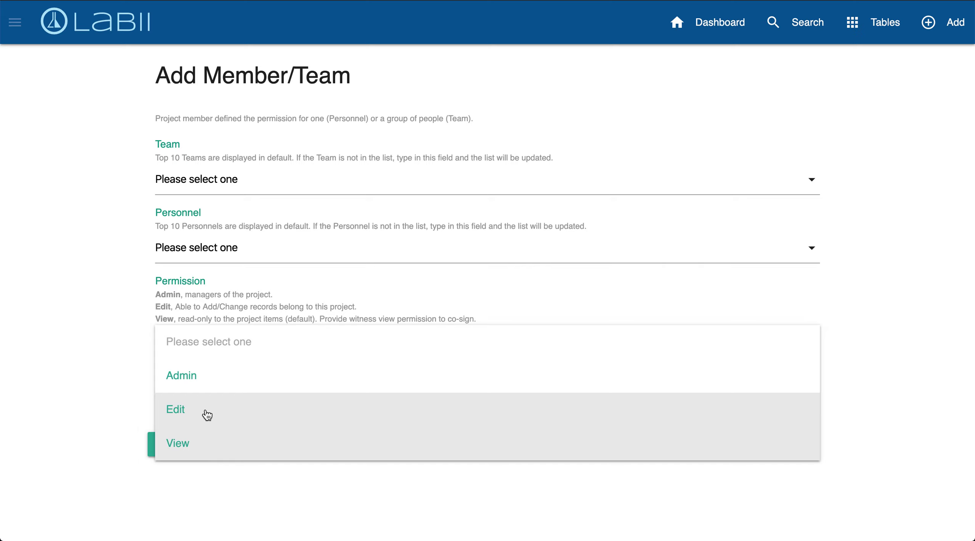
{"action": "left_click", "coordinate": [187, 443]}
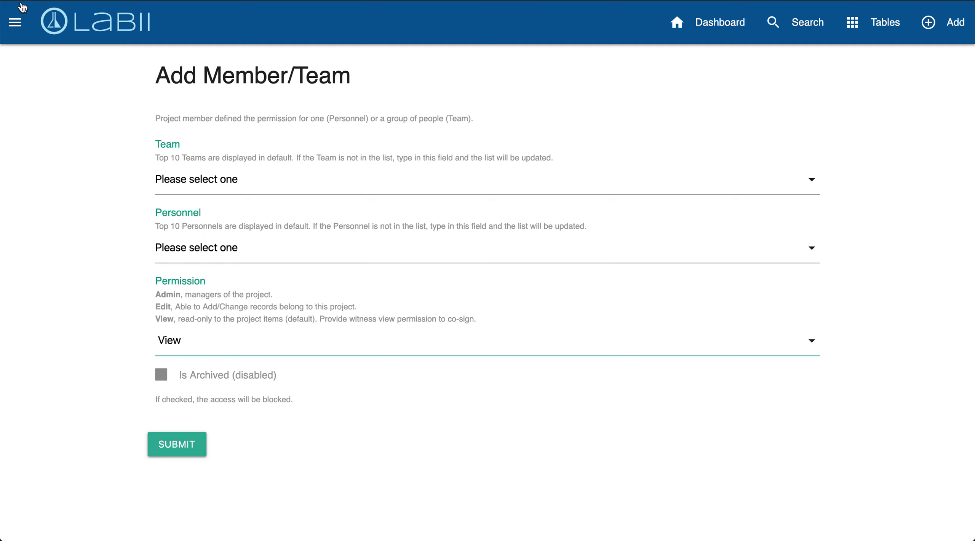
Step: Return to Sample Project's member list and examine the Team choices for the Administrator's entry, cancelling the edit
{"action": "left_click", "coordinate": [175, 442]}
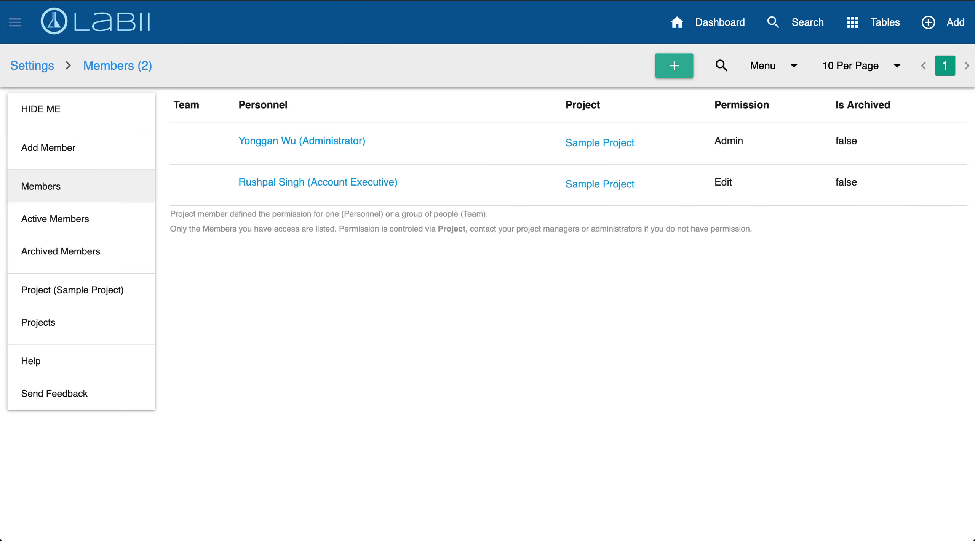
{"action": "mouse_move", "coordinate": [220, 149]}
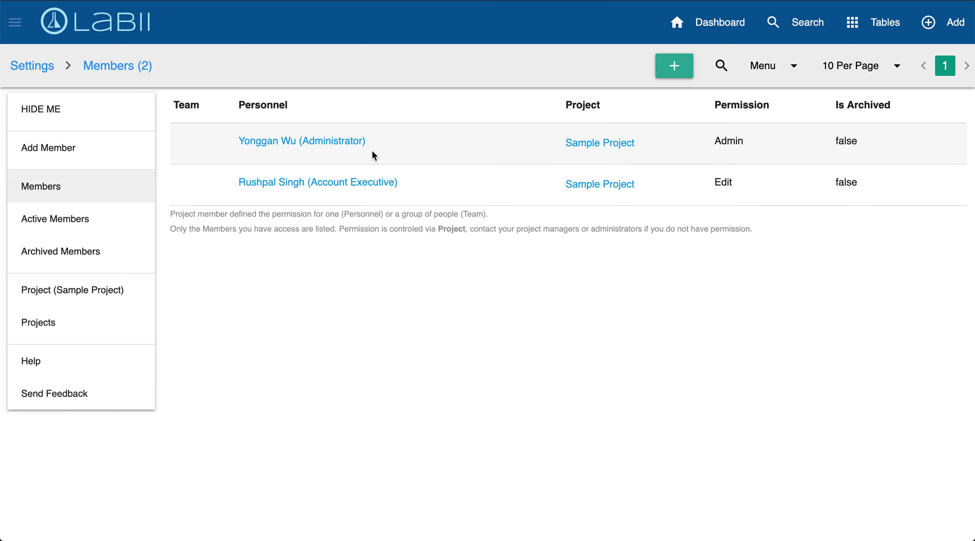
{"action": "left_click", "coordinate": [225, 143]}
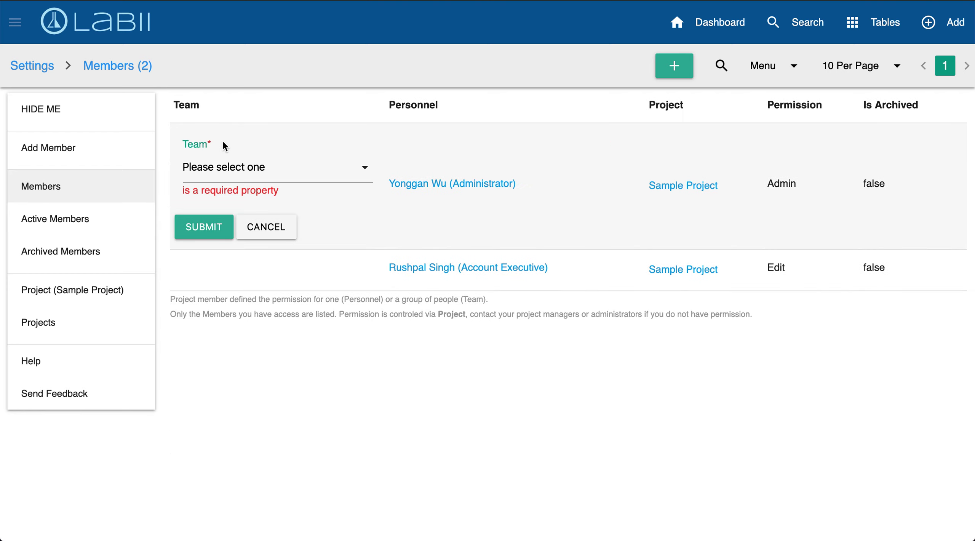
{"action": "left_click", "coordinate": [224, 165]}
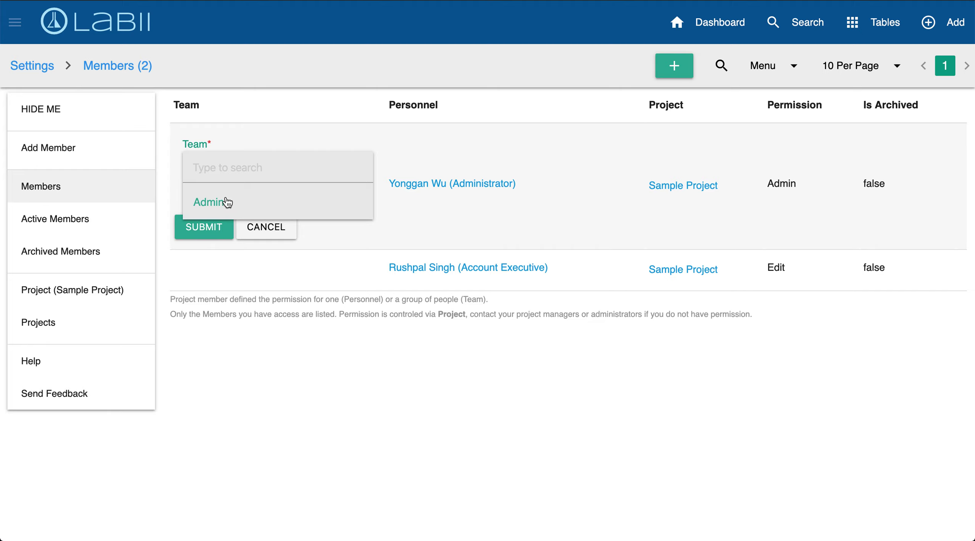
{"action": "left_click", "coordinate": [229, 227]}
{"action": "left_click", "coordinate": [266, 239]}
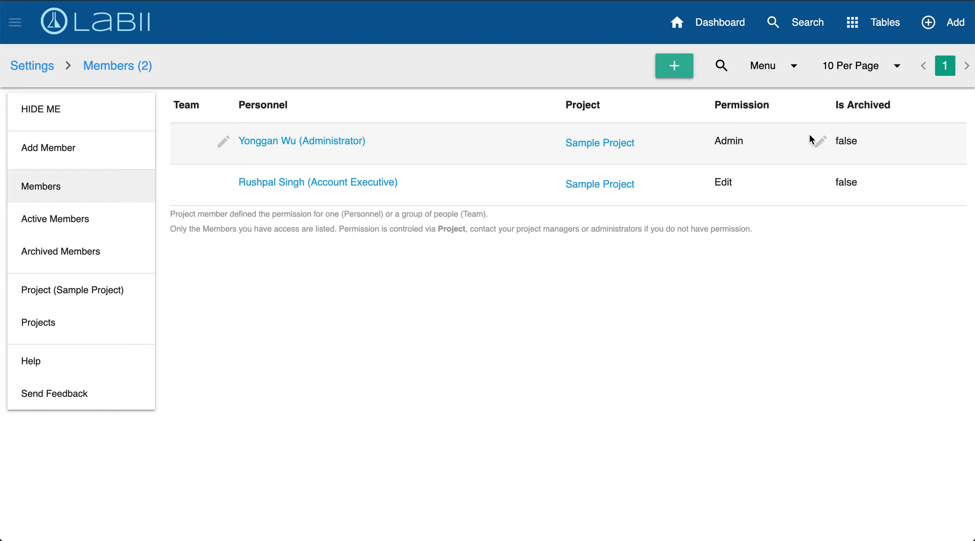
Step: Examine the Permission choices and the Is Archived option for the Administrator's entry, cancelling both edits
{"action": "left_click", "coordinate": [821, 142]}
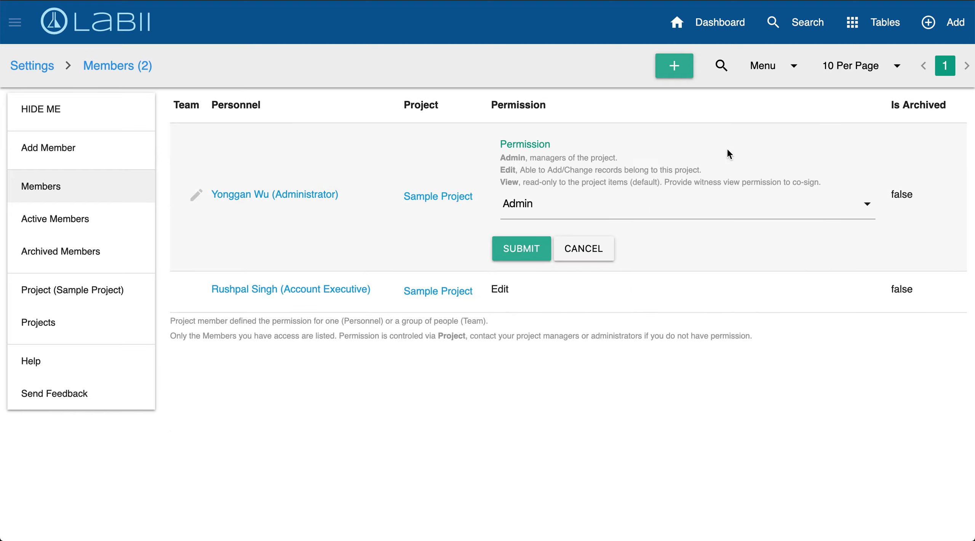
{"action": "left_click", "coordinate": [537, 208]}
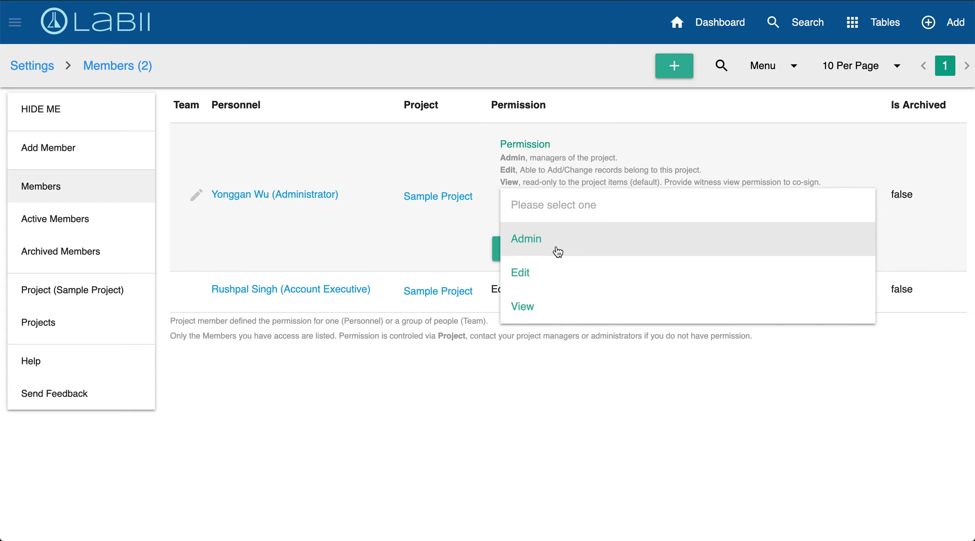
{"action": "left_click", "coordinate": [531, 376]}
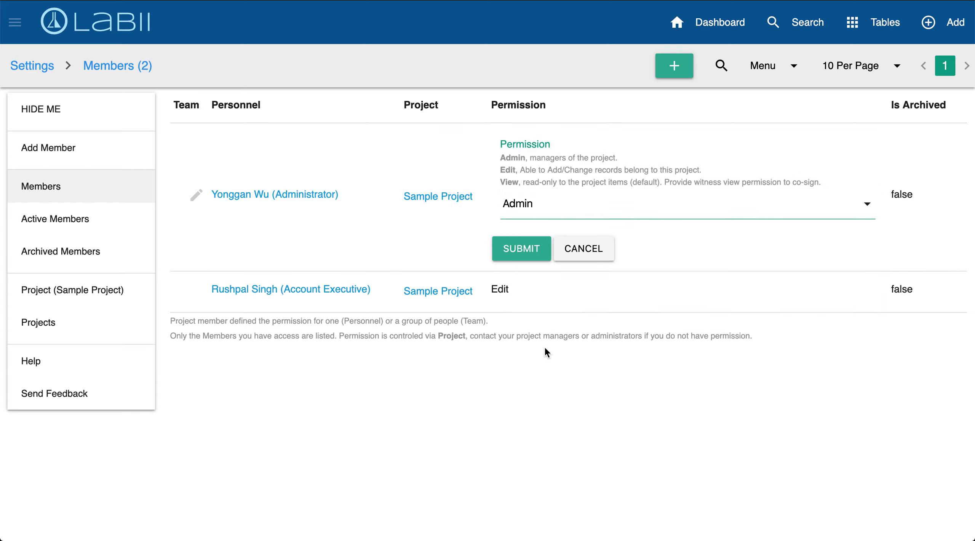
{"action": "left_click", "coordinate": [583, 251]}
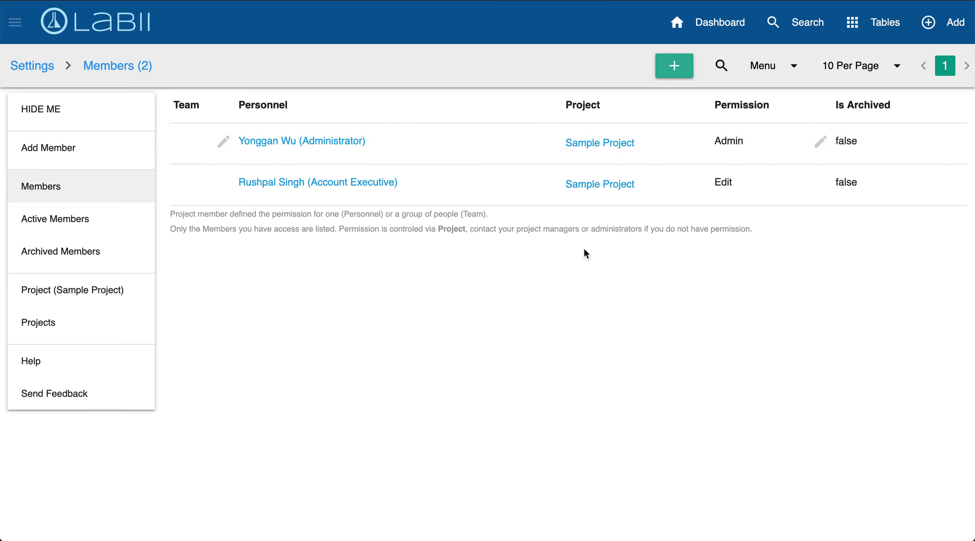
{"action": "left_click", "coordinate": [941, 142]}
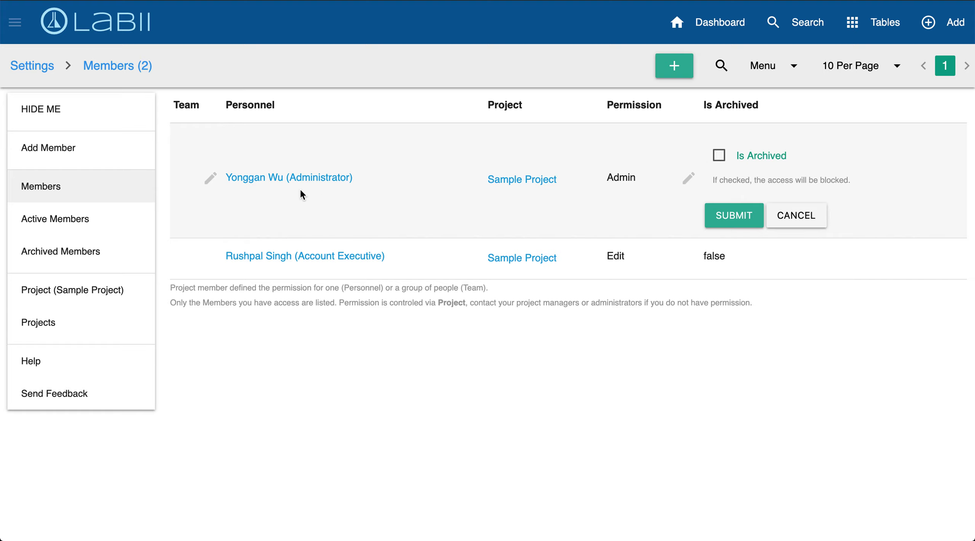
{"action": "left_click", "coordinate": [793, 214]}
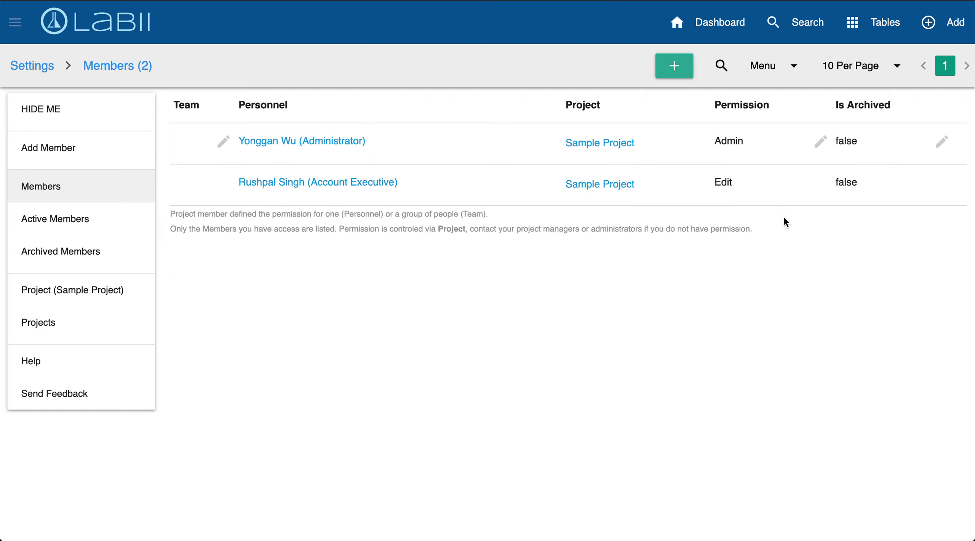